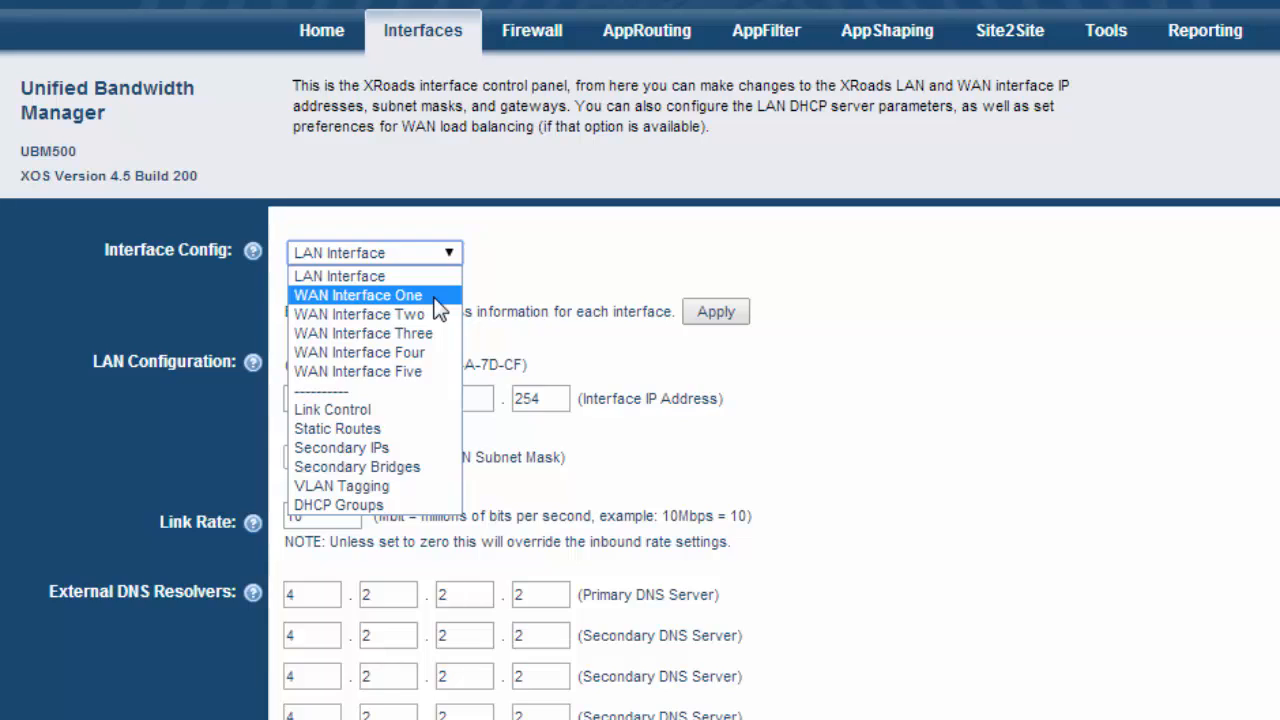
Open the WAN Interface One configuration and set it to Active, Bridge Mode and NAT Disabled.
click(437, 300)
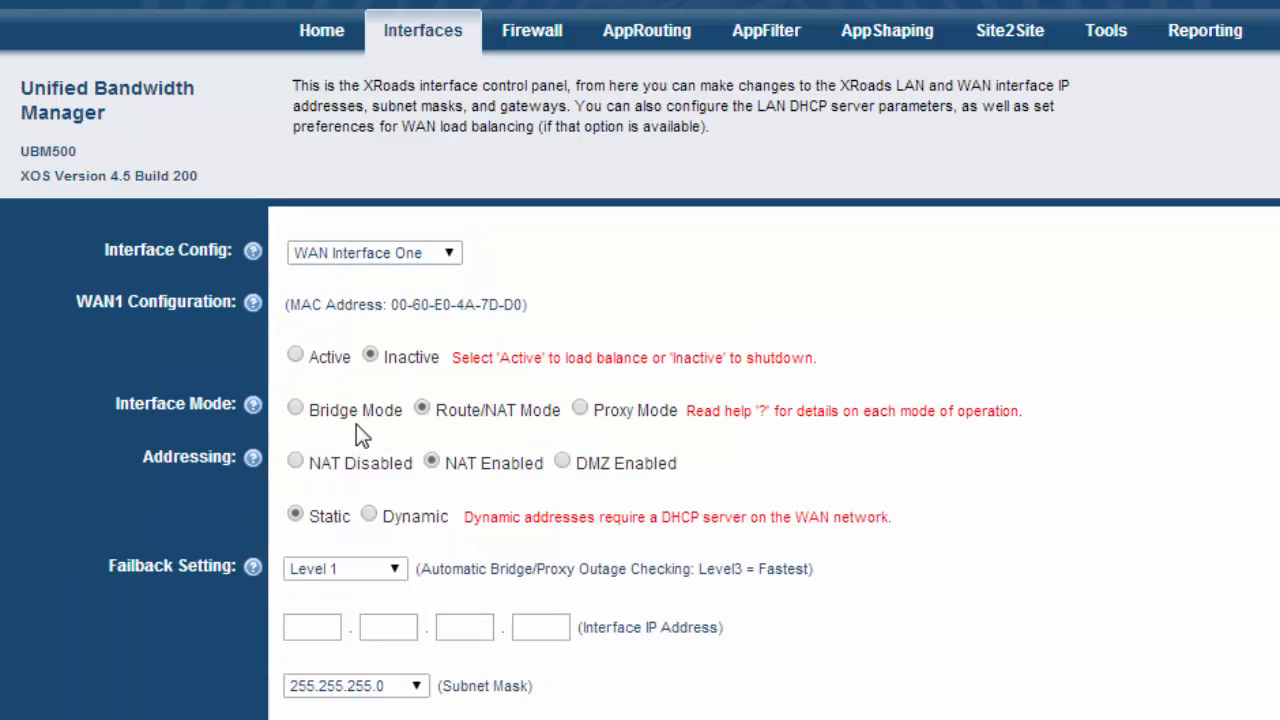
click(296, 357)
click(297, 411)
click(296, 461)
Consult the help for the failback setting and set WAN1's failback to Level 3.
scroll(282, 455, down, 2)
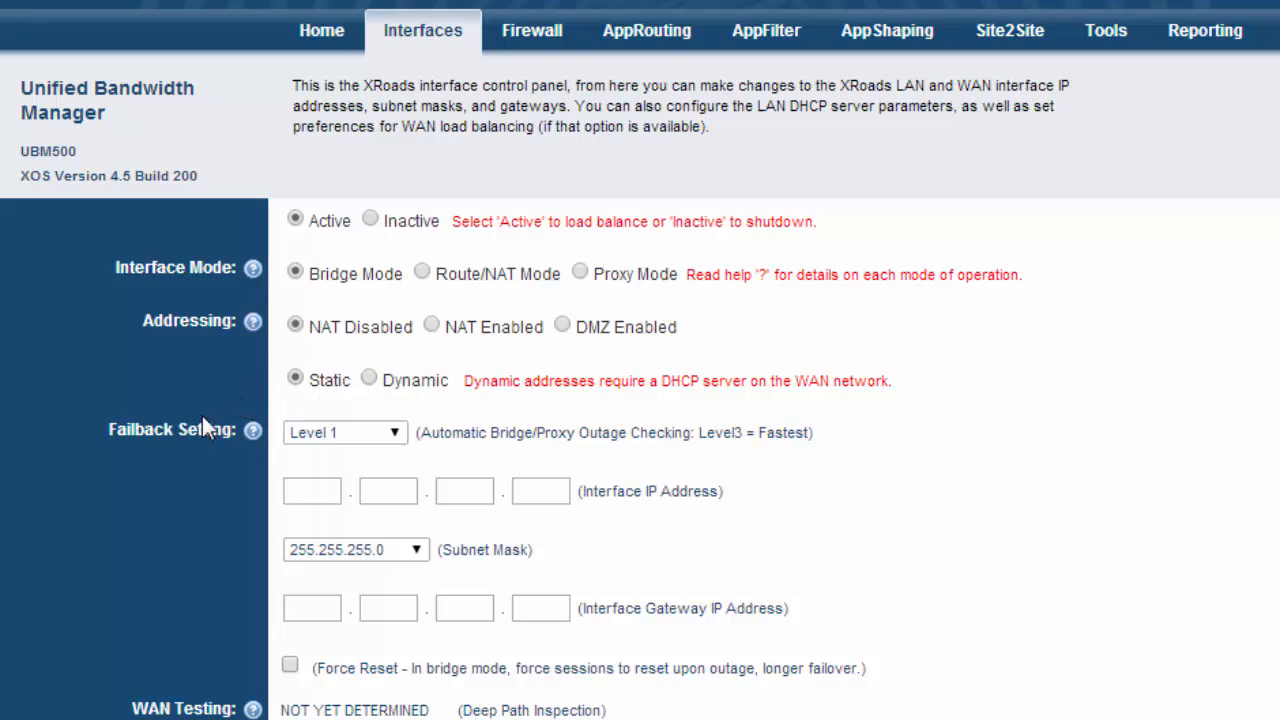
click(253, 429)
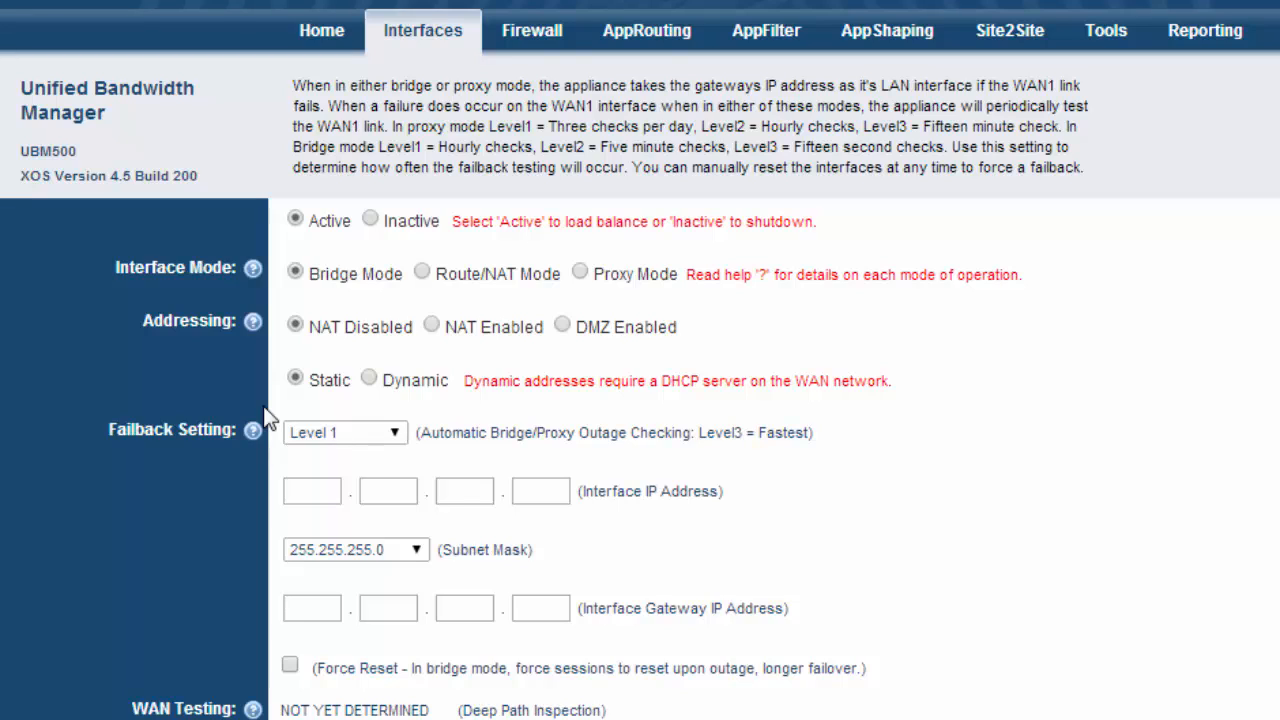
click(396, 436)
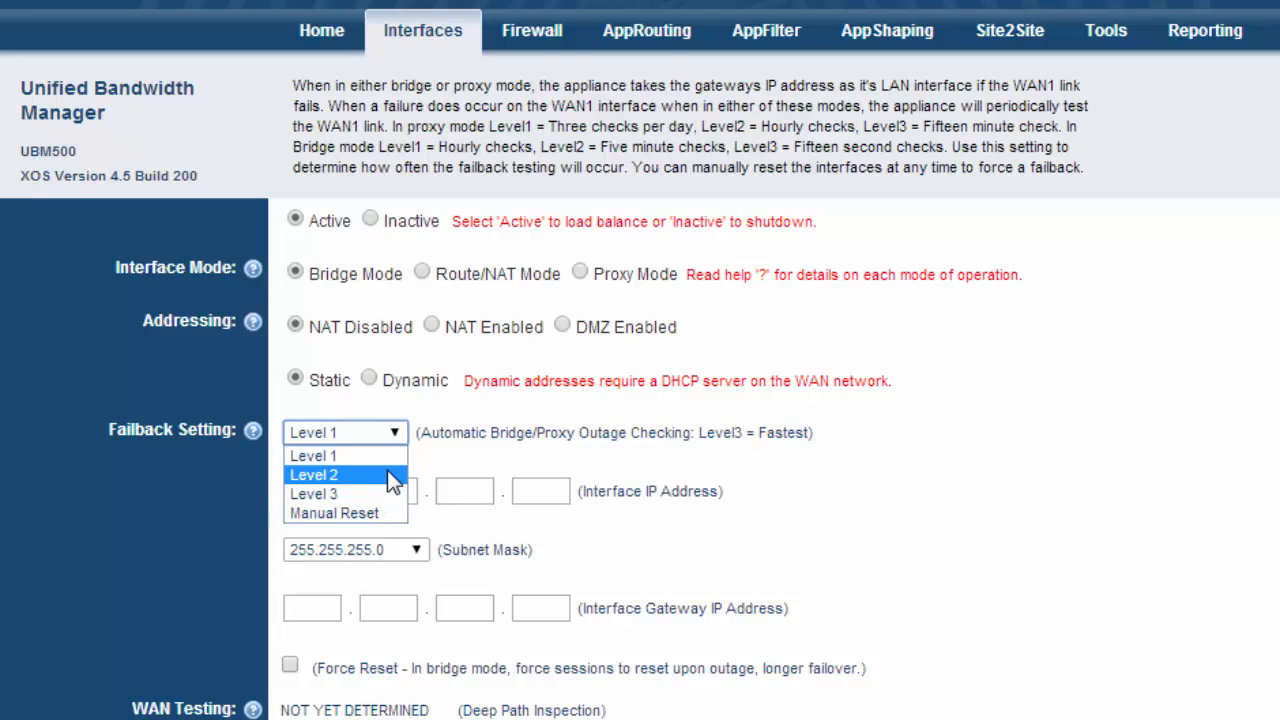
click(257, 438)
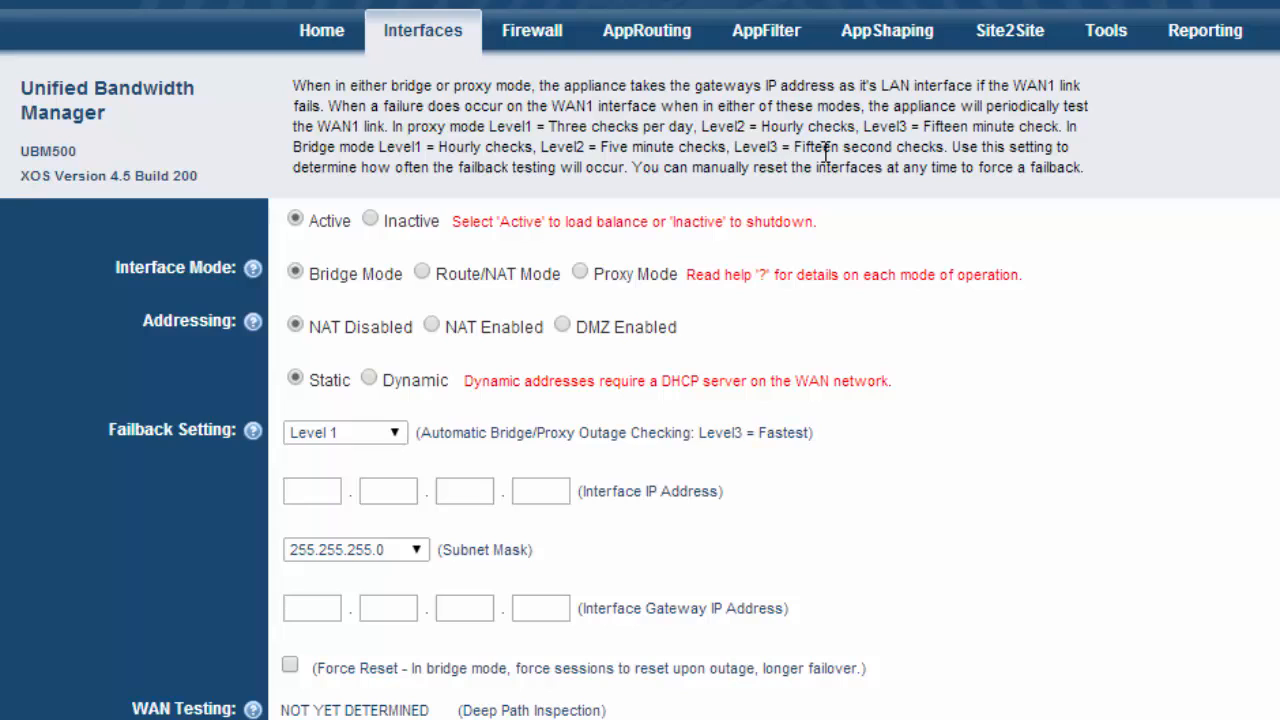
click(400, 434)
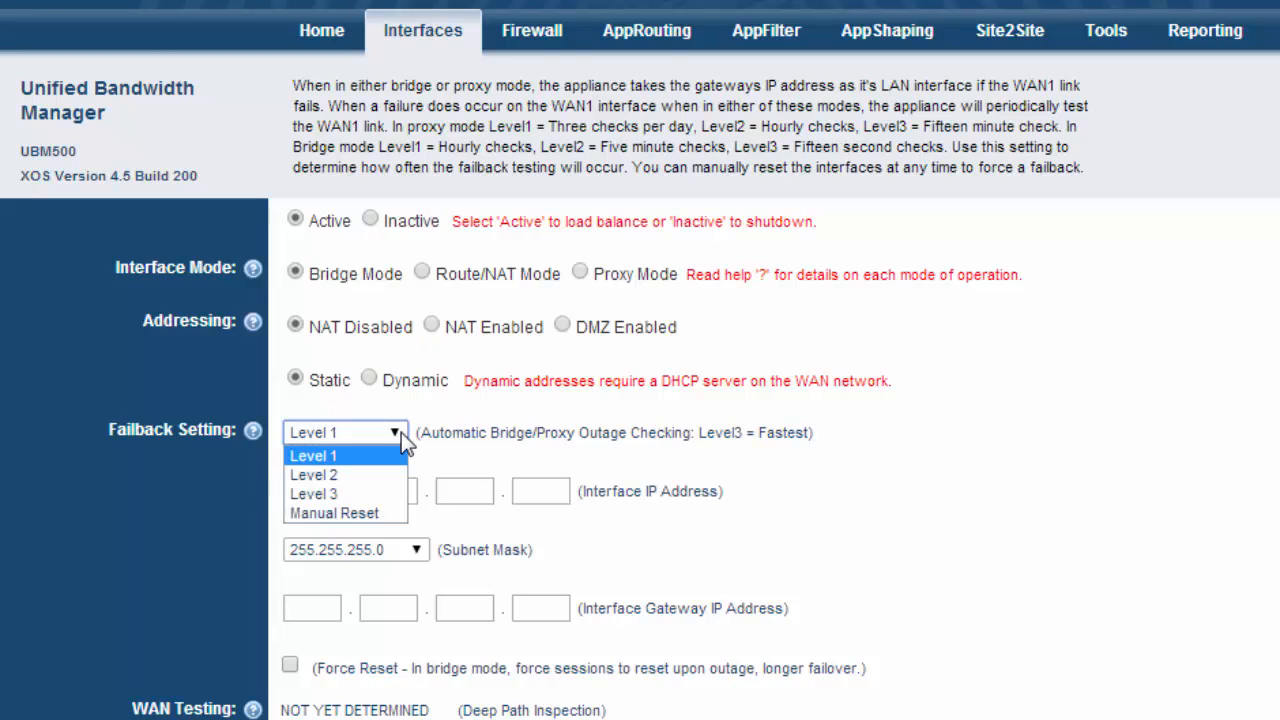
click(379, 493)
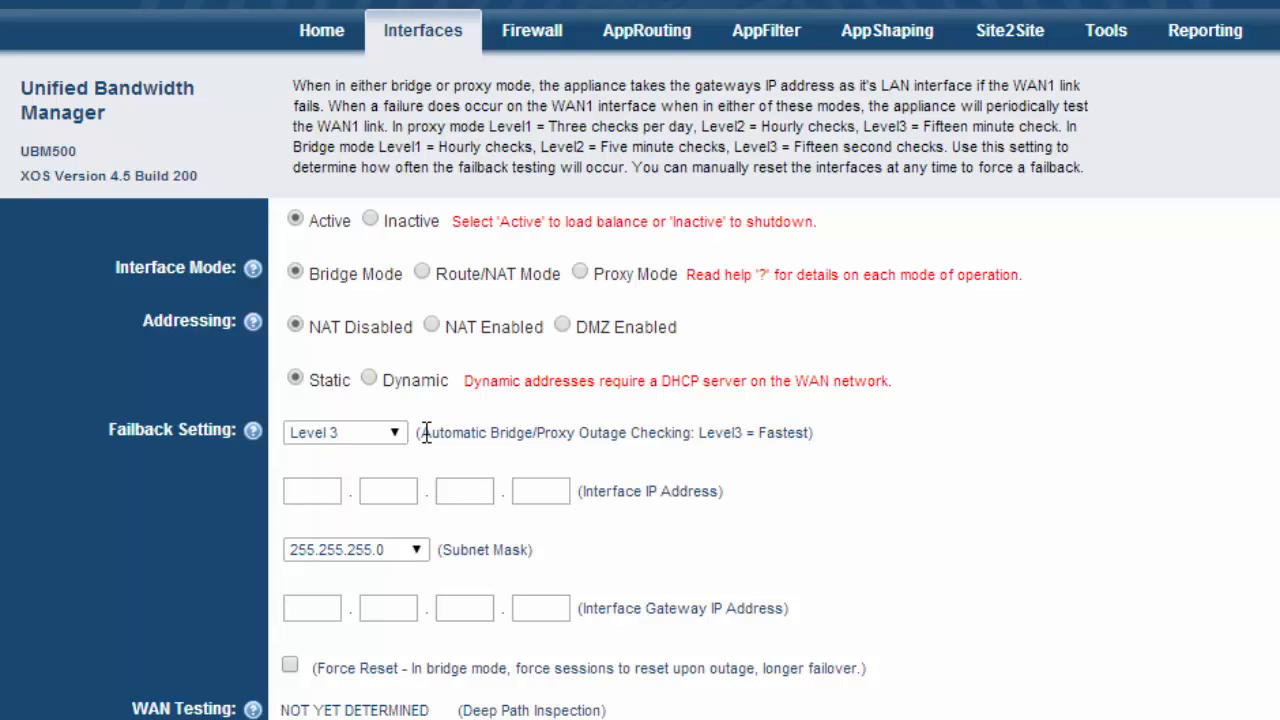
click(400, 440)
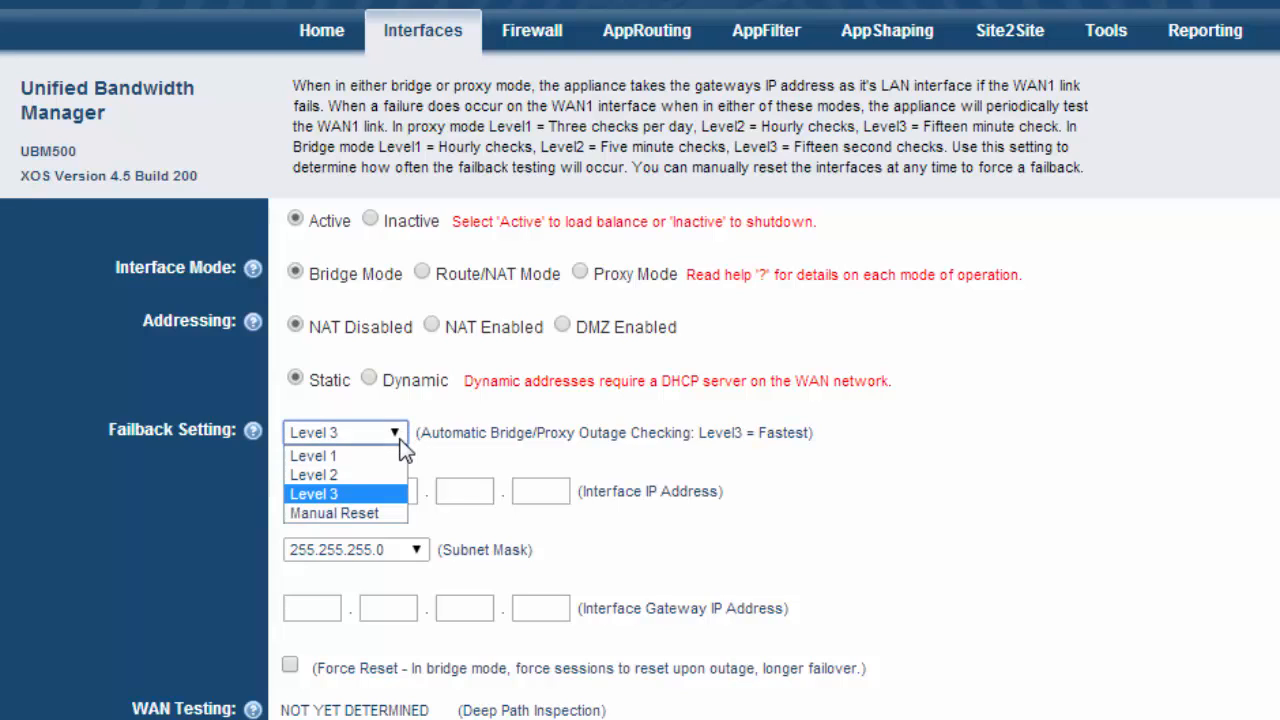
click(398, 458)
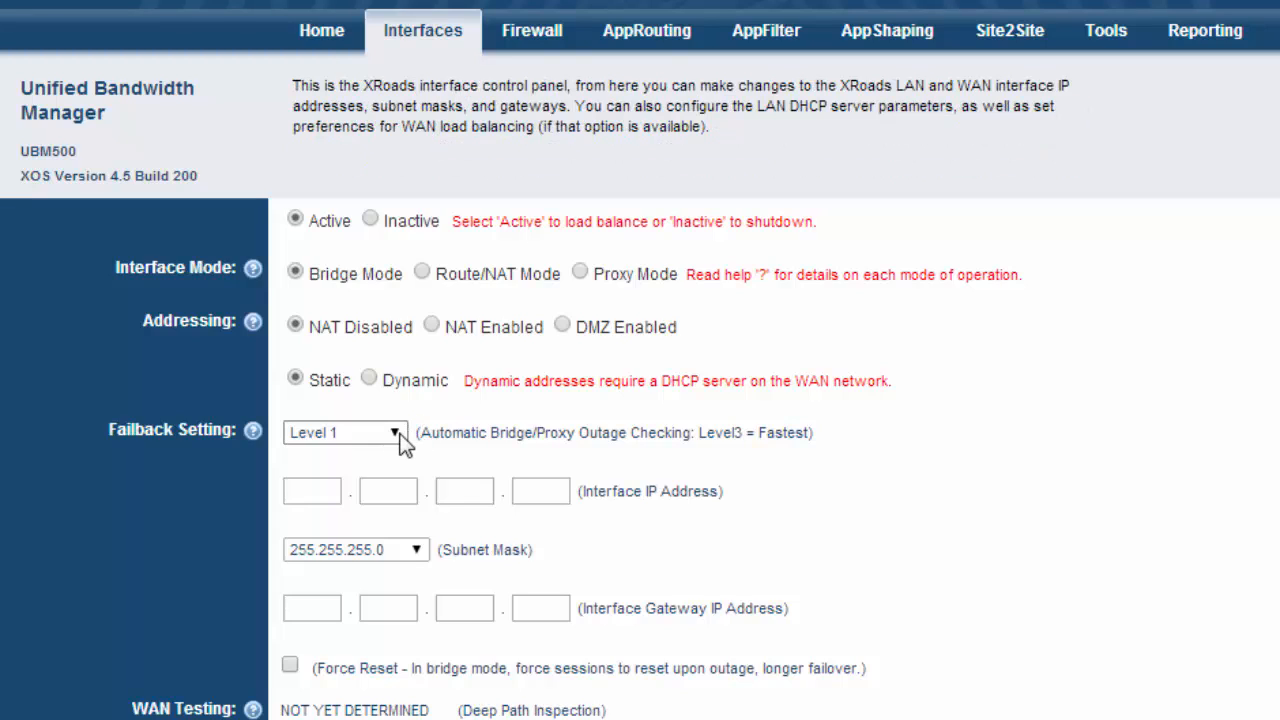
click(340, 432)
click(373, 492)
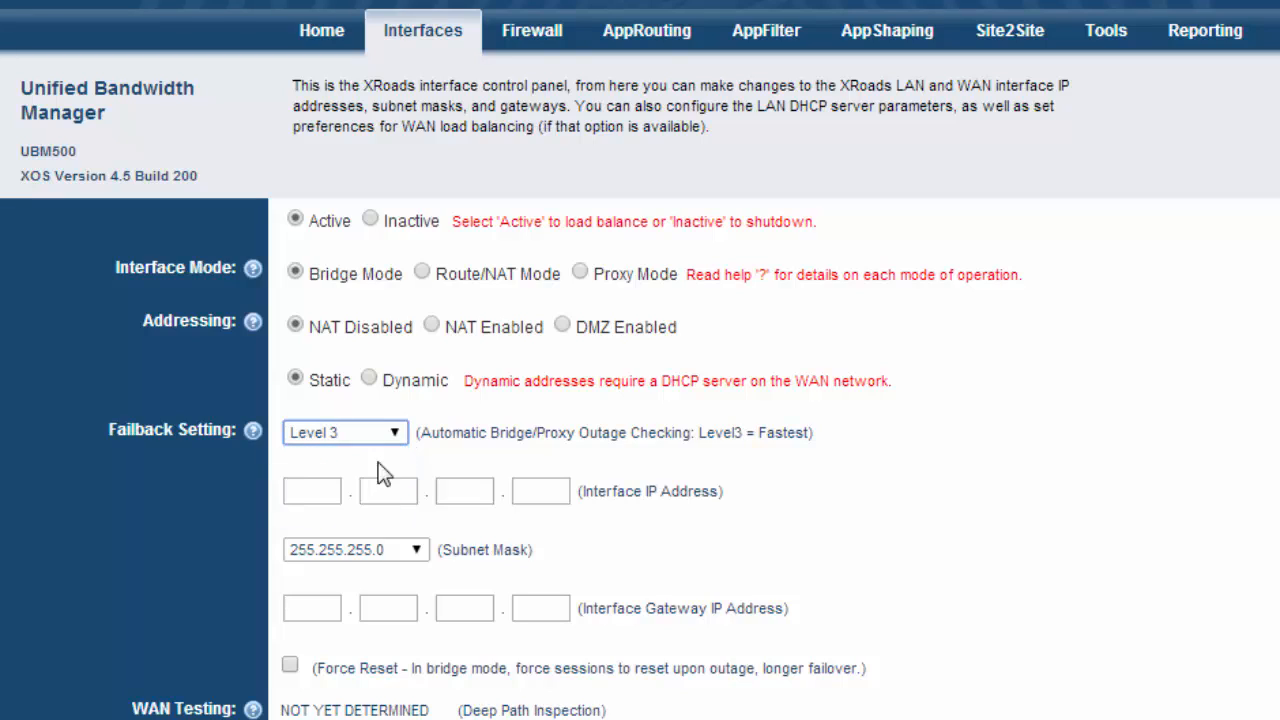
Set WAN1's interface IP address to 10.100.201.4.
click(313, 491)
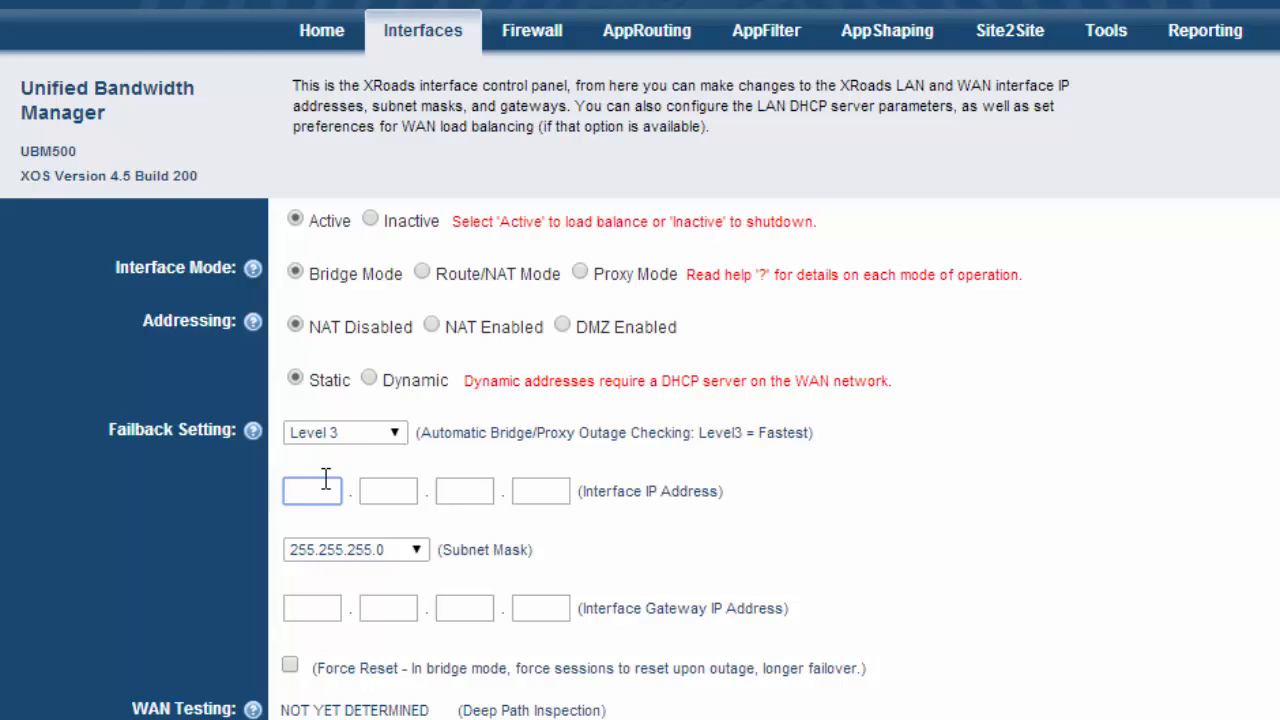
text(10)
key(Tab)
text(100)
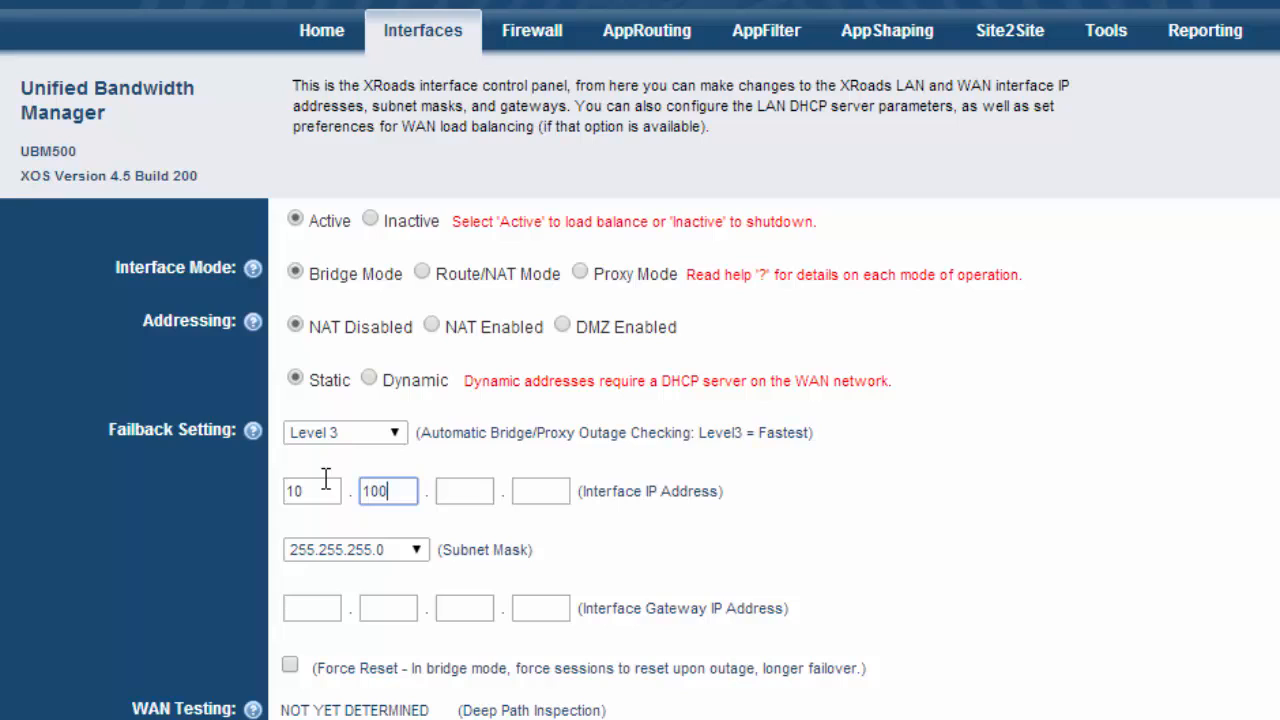
key(Tab)
text(201)
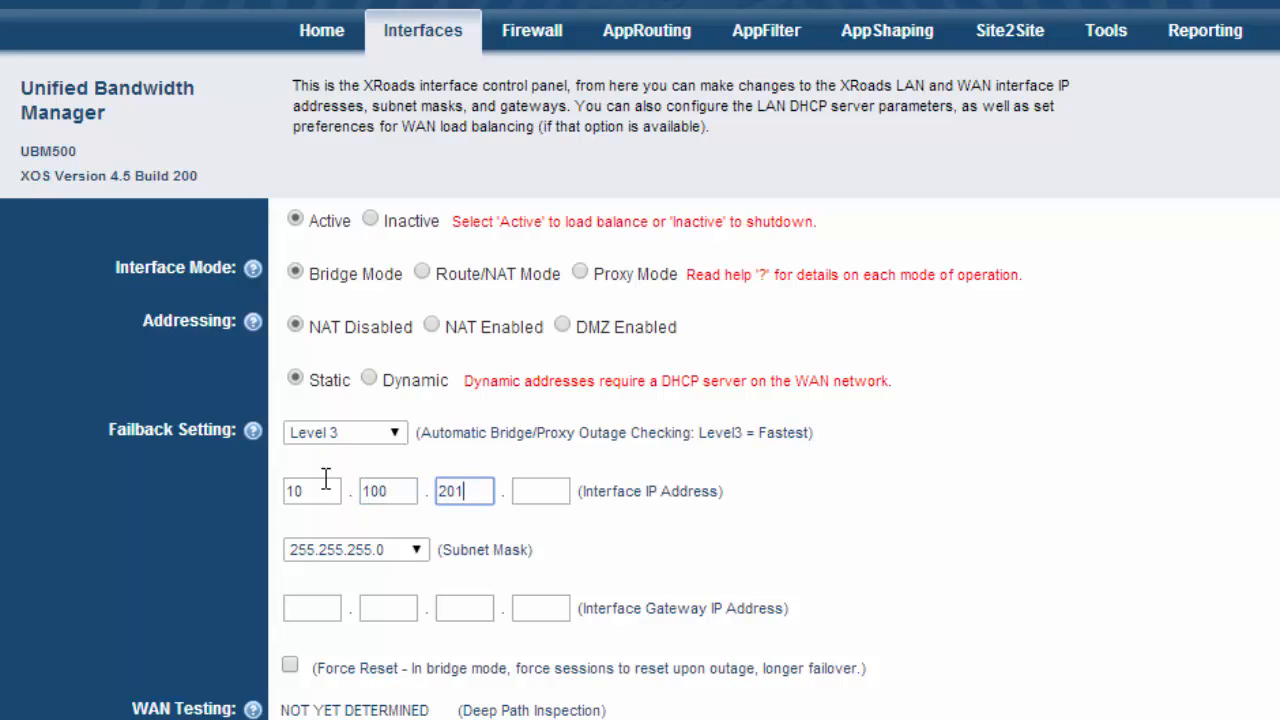
key(Tab)
text(4)
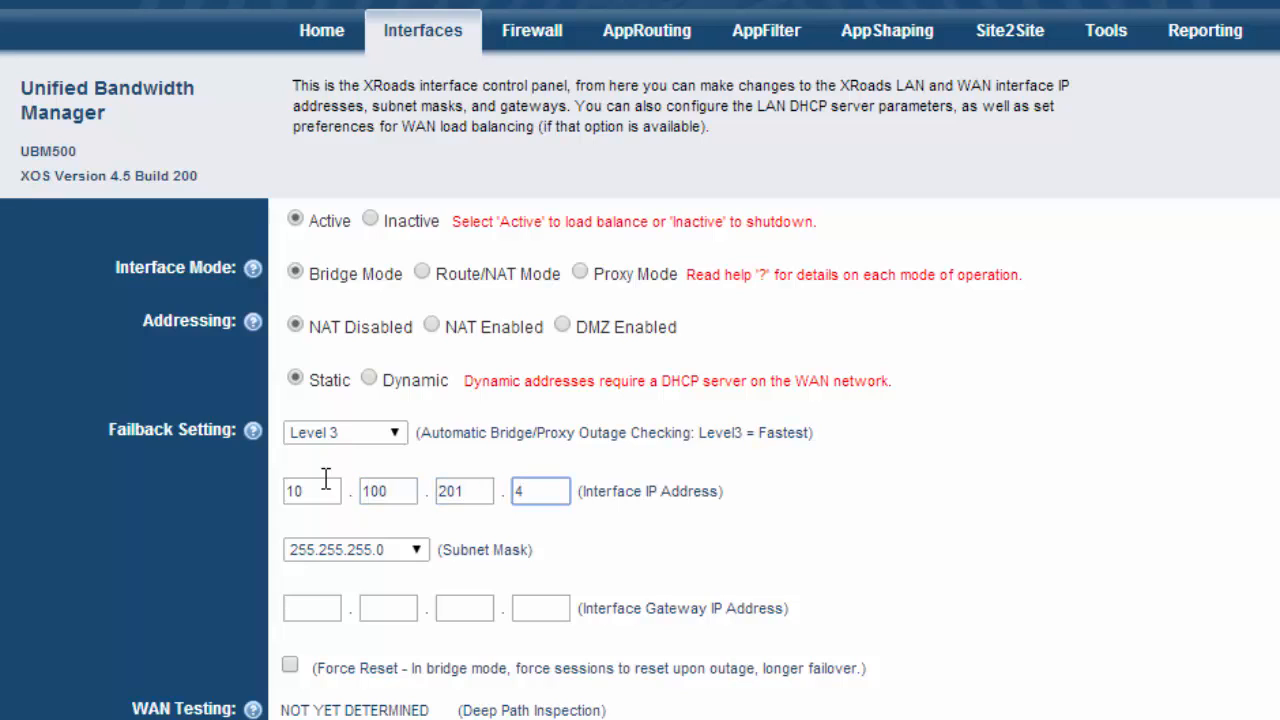
Set WAN1's interface gateway IP address to 10.100.201.1 and choose the subnet mask 255.255.255.0.
key(Tab)
key(Tab)
text(10)
key(Tab)
text(100)
key(Tab)
text(201)
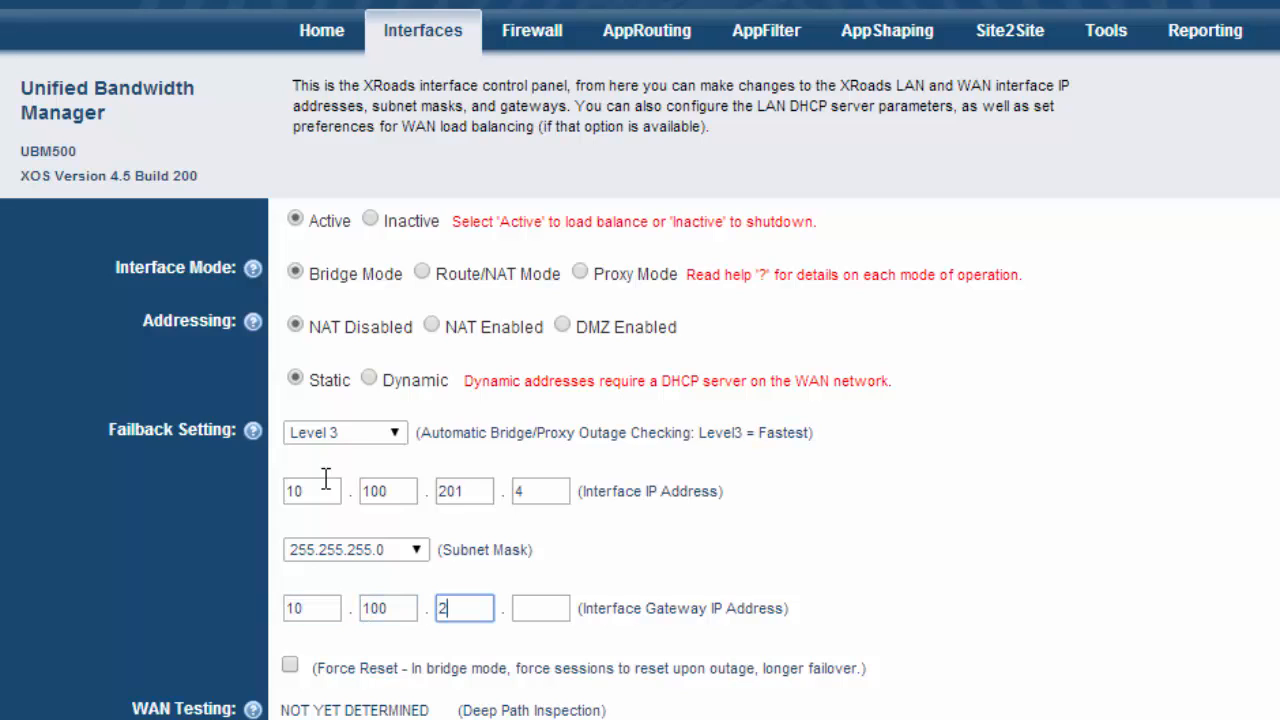
key(Tab)
text(1)
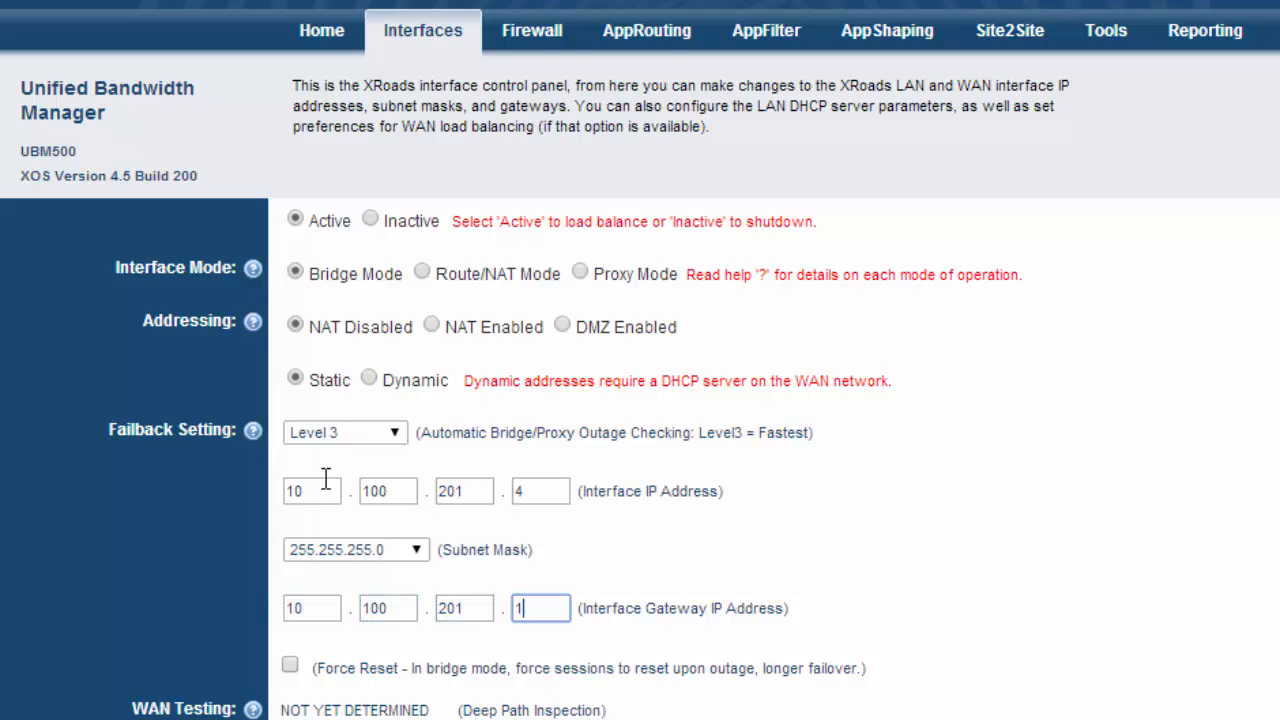
click(410, 550)
click(405, 261)
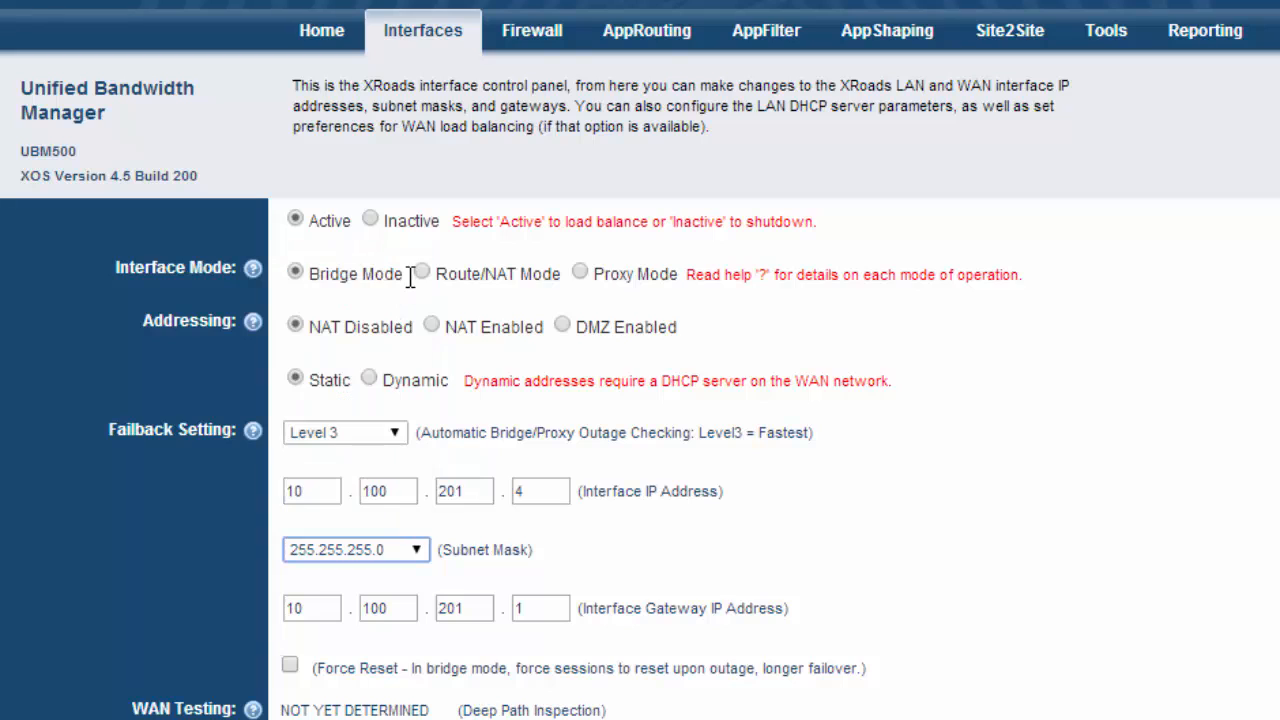
Hard-set WAN1's optional probe address to 206.111.50.210.
scroll(311, 528, down, 3)
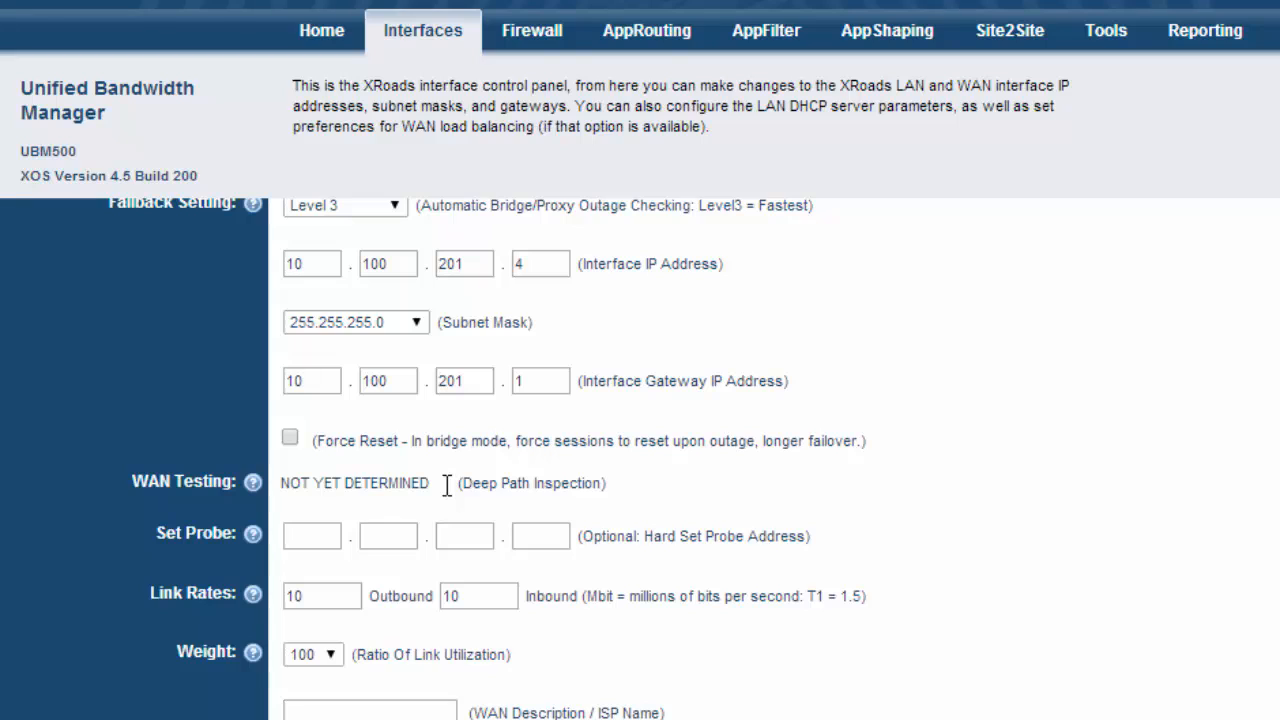
click(294, 536)
text(206.111.50)
key(Tab)
text(210)
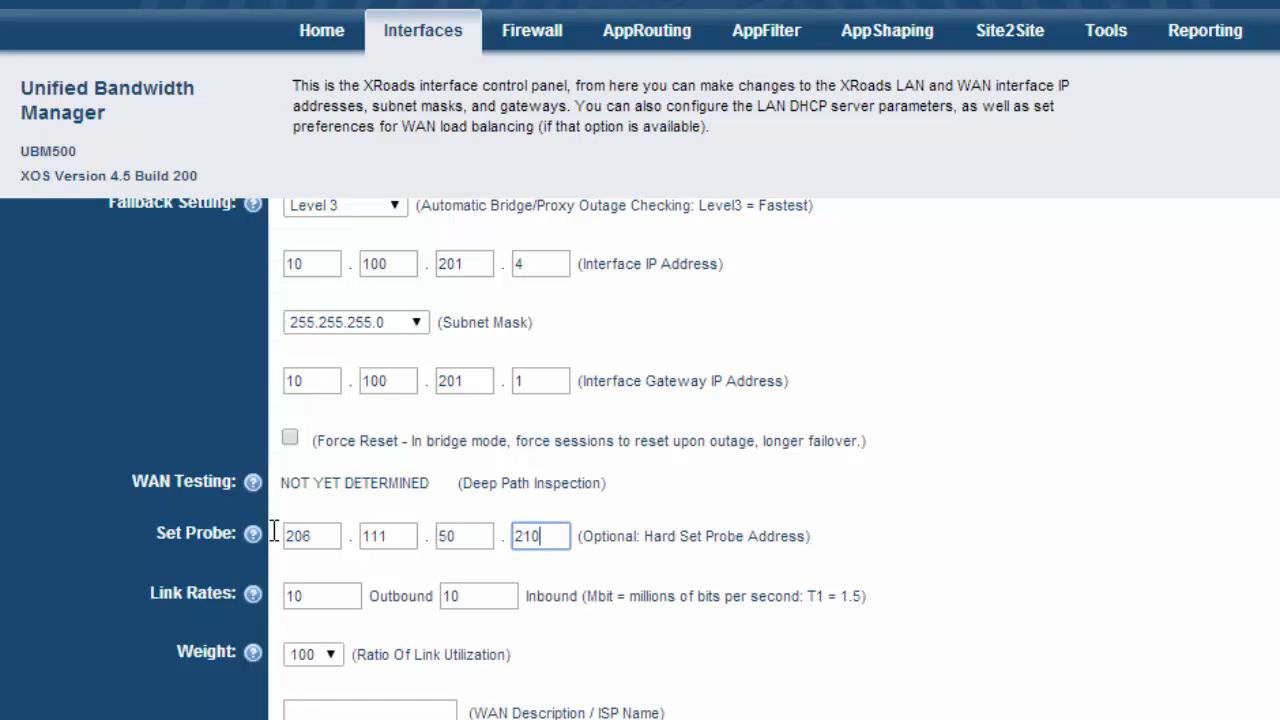
click(273, 532)
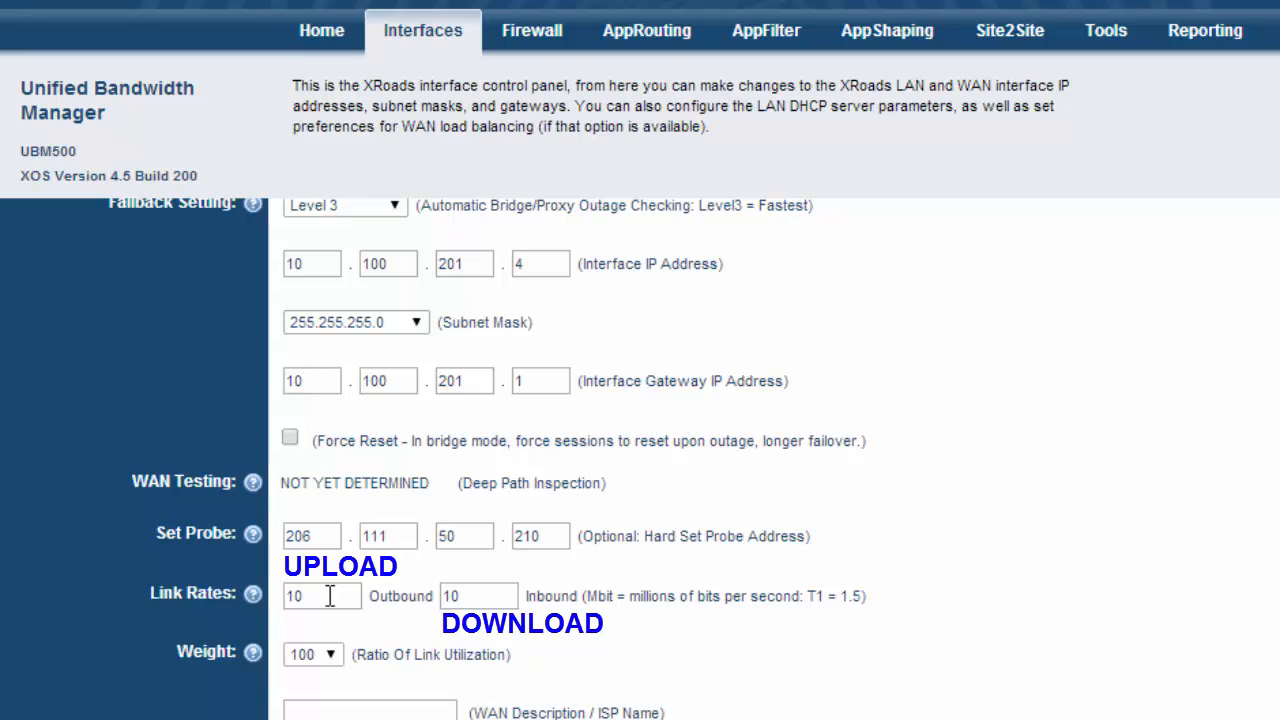
Enter "ISP 1" as WAN1's description and apply the interface configuration.
click(362, 712)
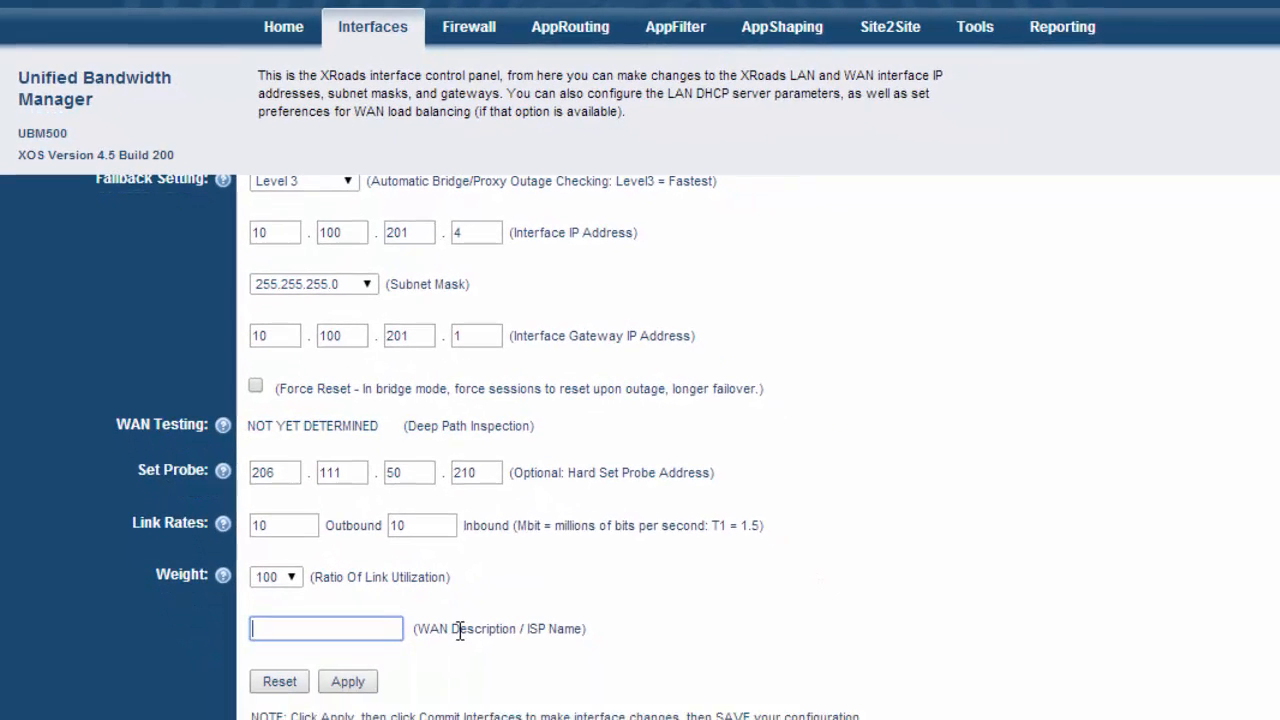
text(ISP 1)
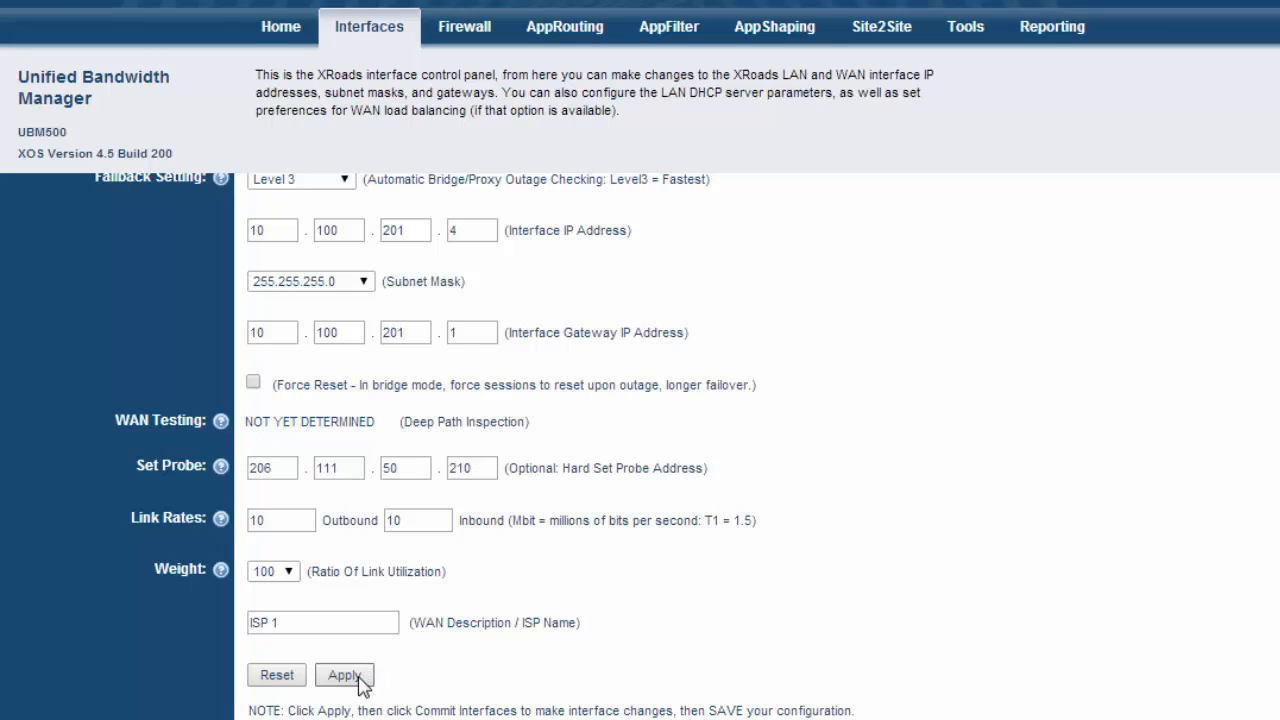
click(359, 677)
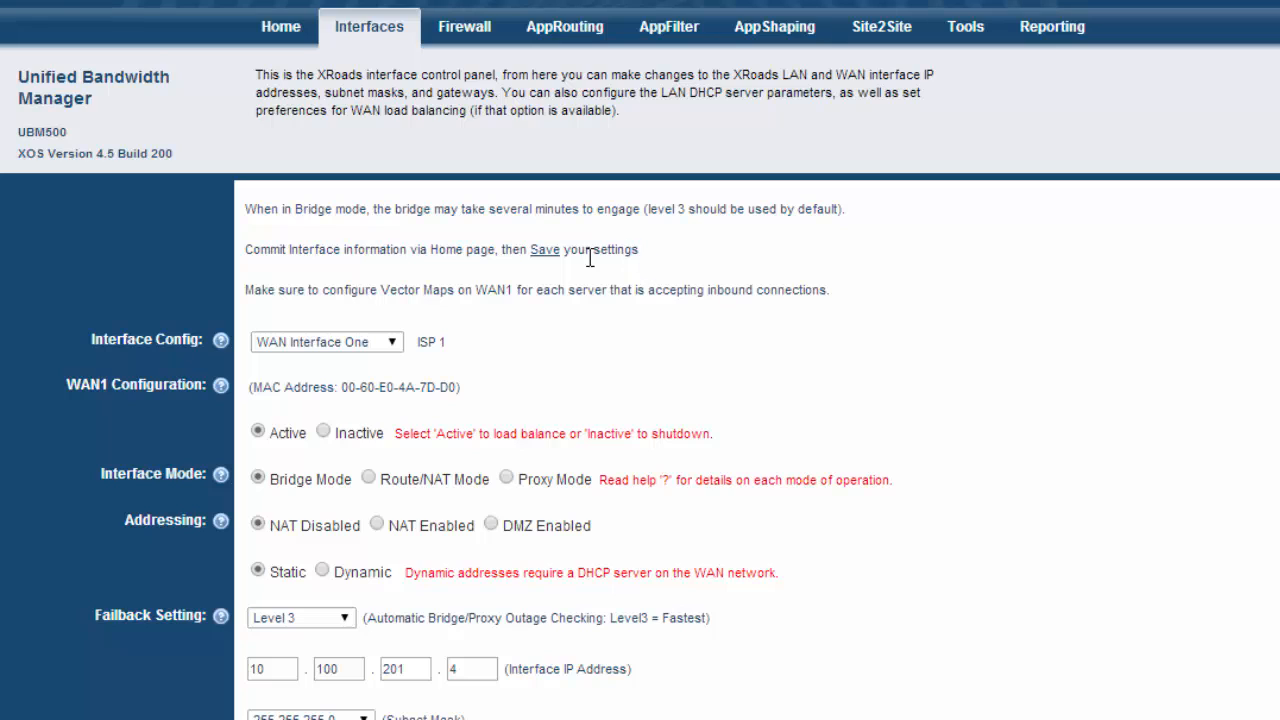
Open the WAN Interface Three configuration and set it to Active in DMZ mode.
click(395, 345)
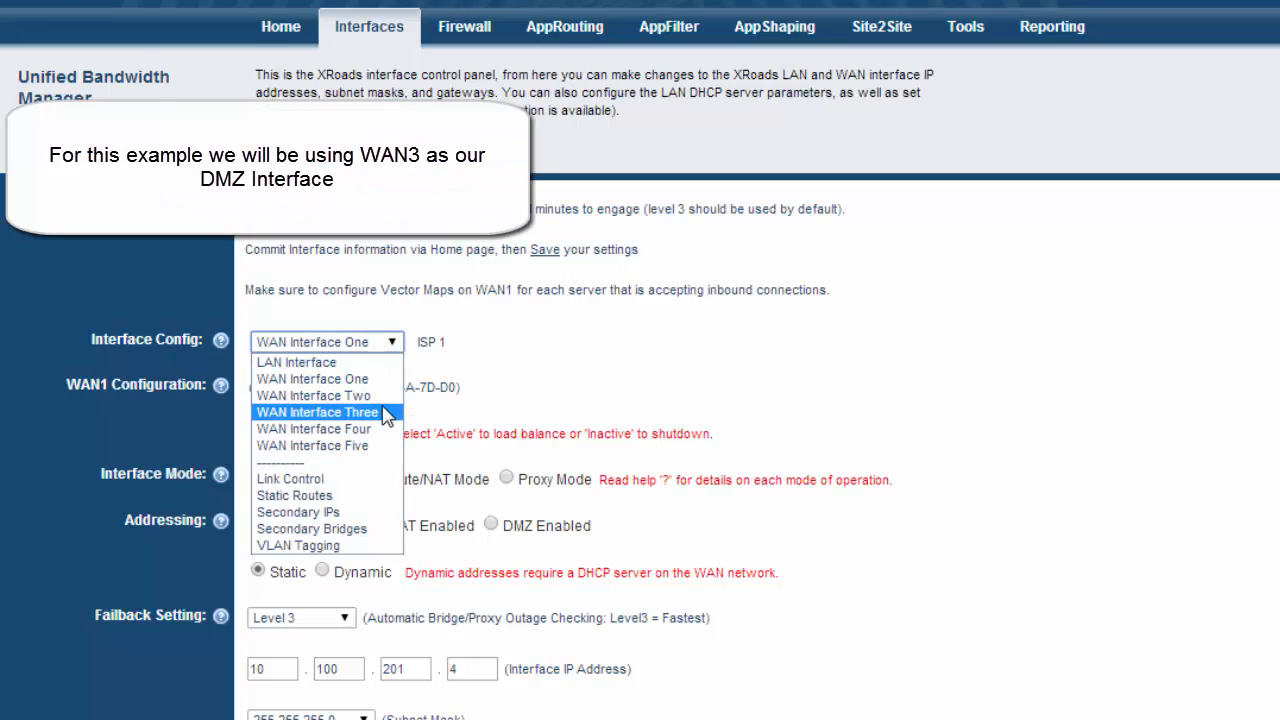
scroll(378, 418, up, 1)
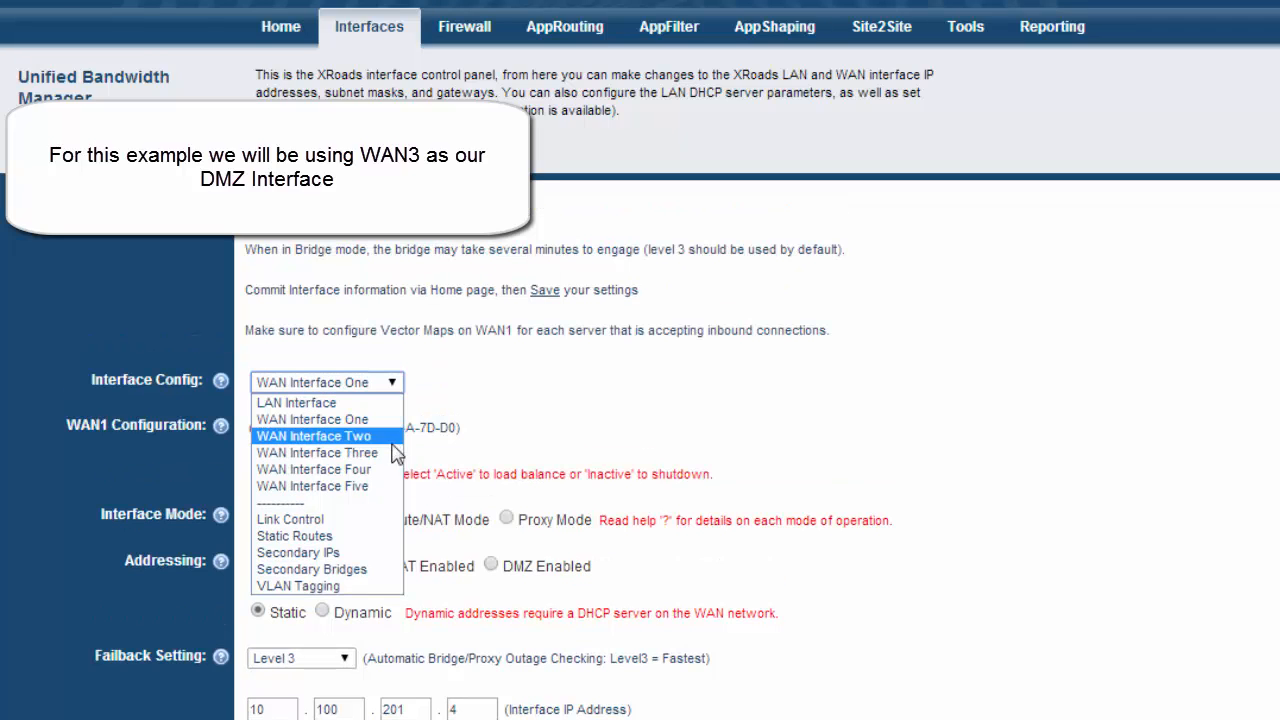
click(393, 460)
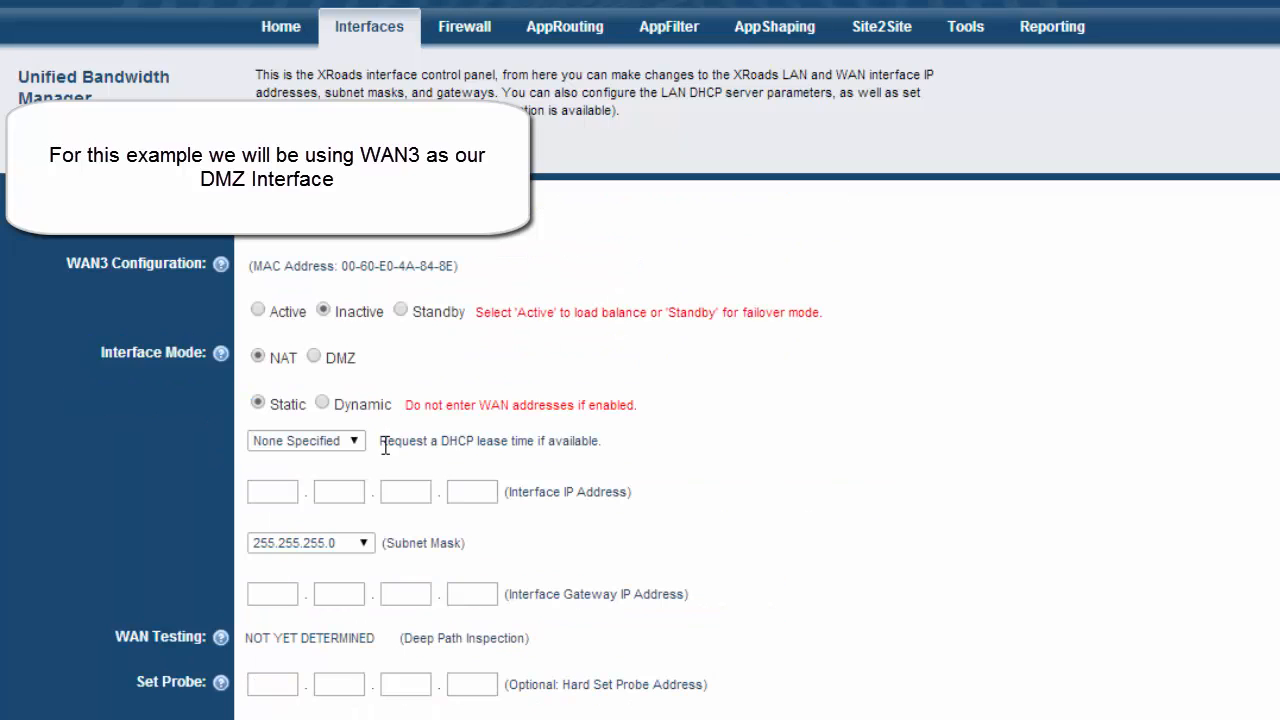
click(312, 359)
Set WAN3's interface IP address to 172.16.10.1 and apply the configuration.
click(279, 488)
text(172)
key(Tab)
text(16)
key(Tab)
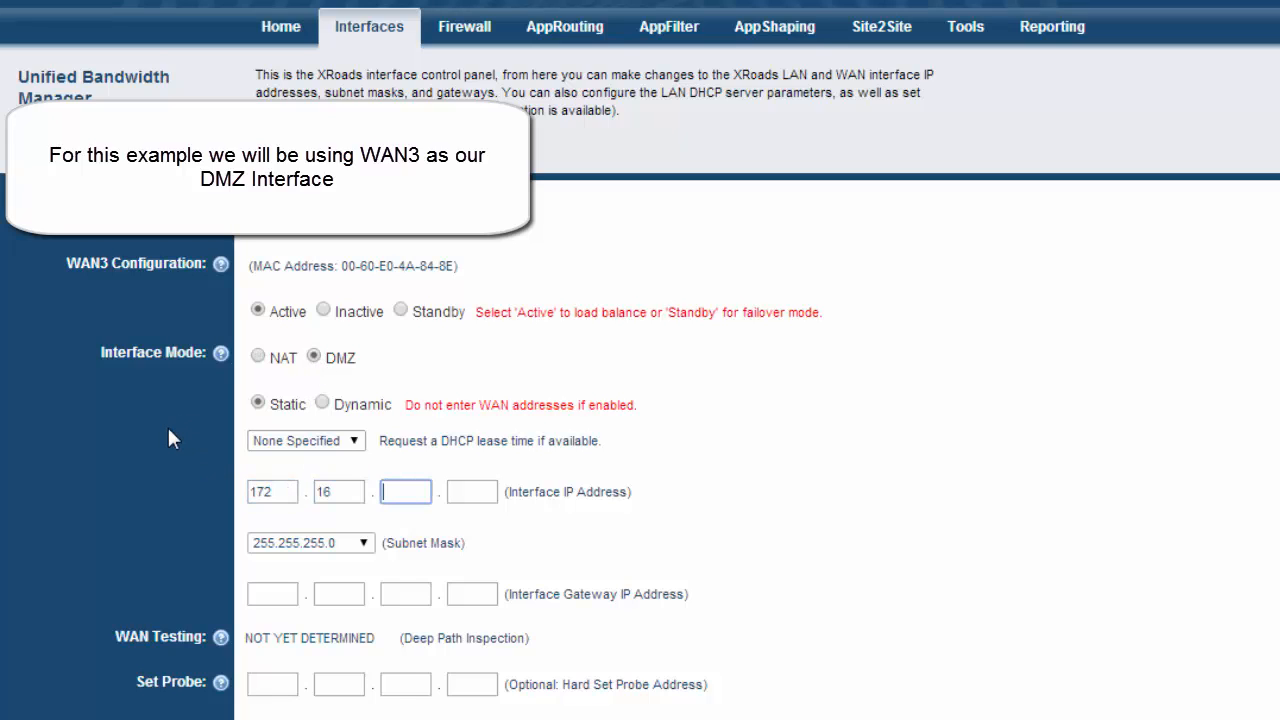
text(10)
key(Tab)
text(1)
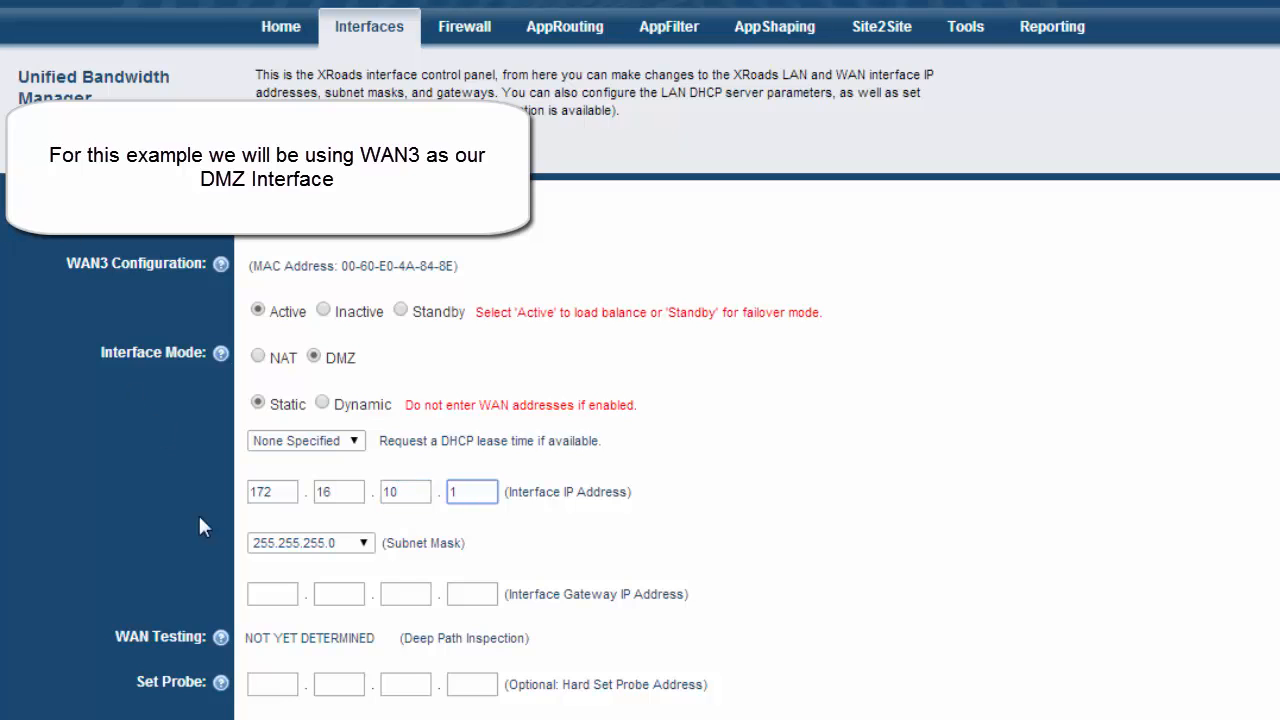
key(Tab)
scroll(300, 559, down, 3)
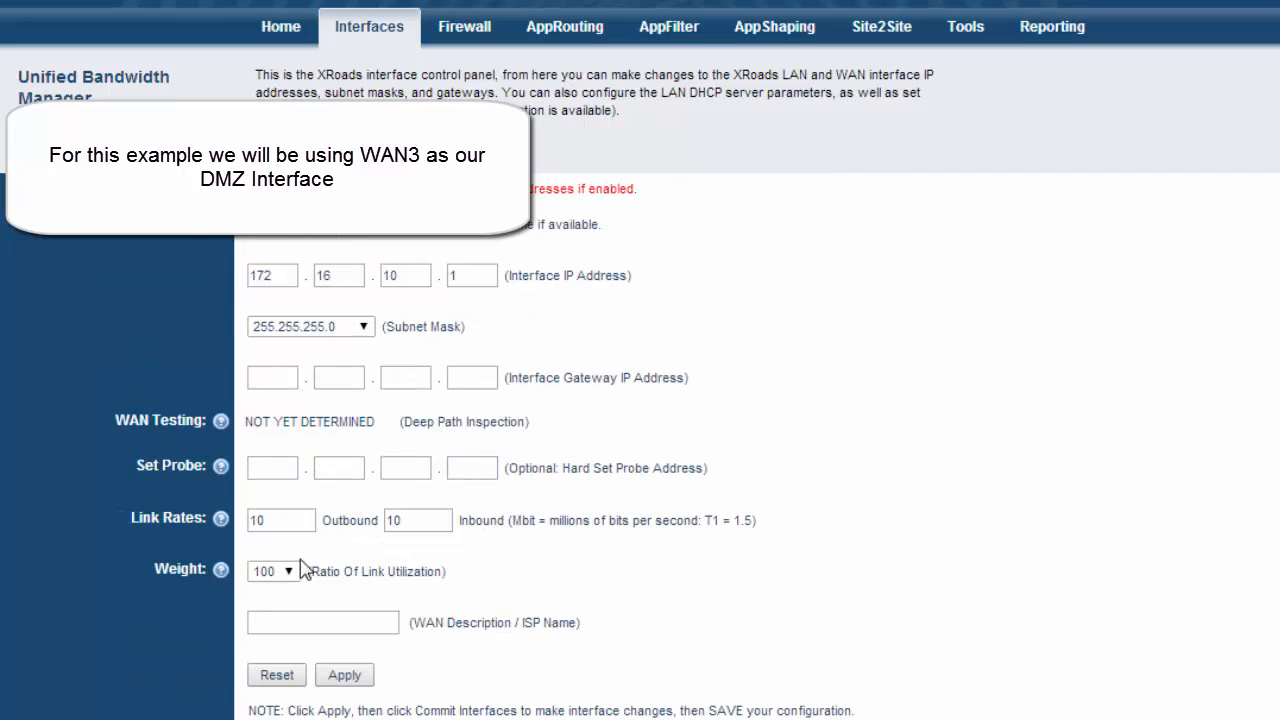
click(345, 676)
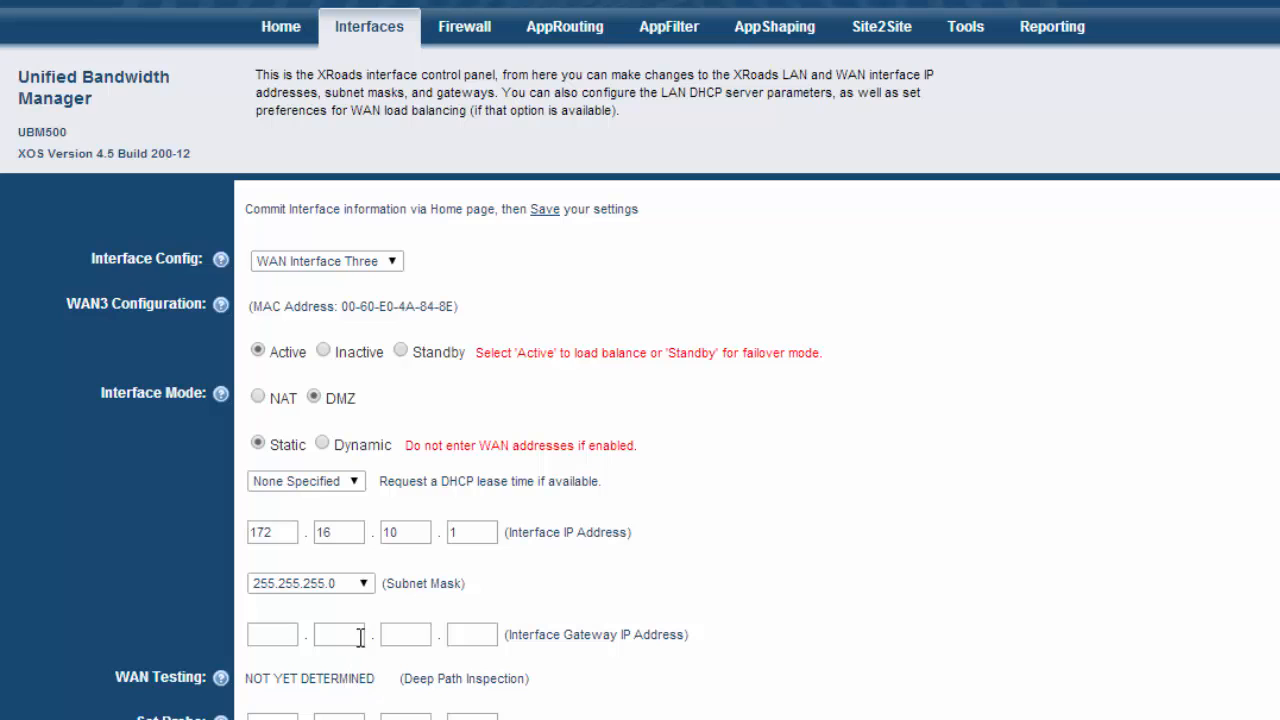
Commit the updated interface settings to the appliance from the Home page's system commands.
click(288, 30)
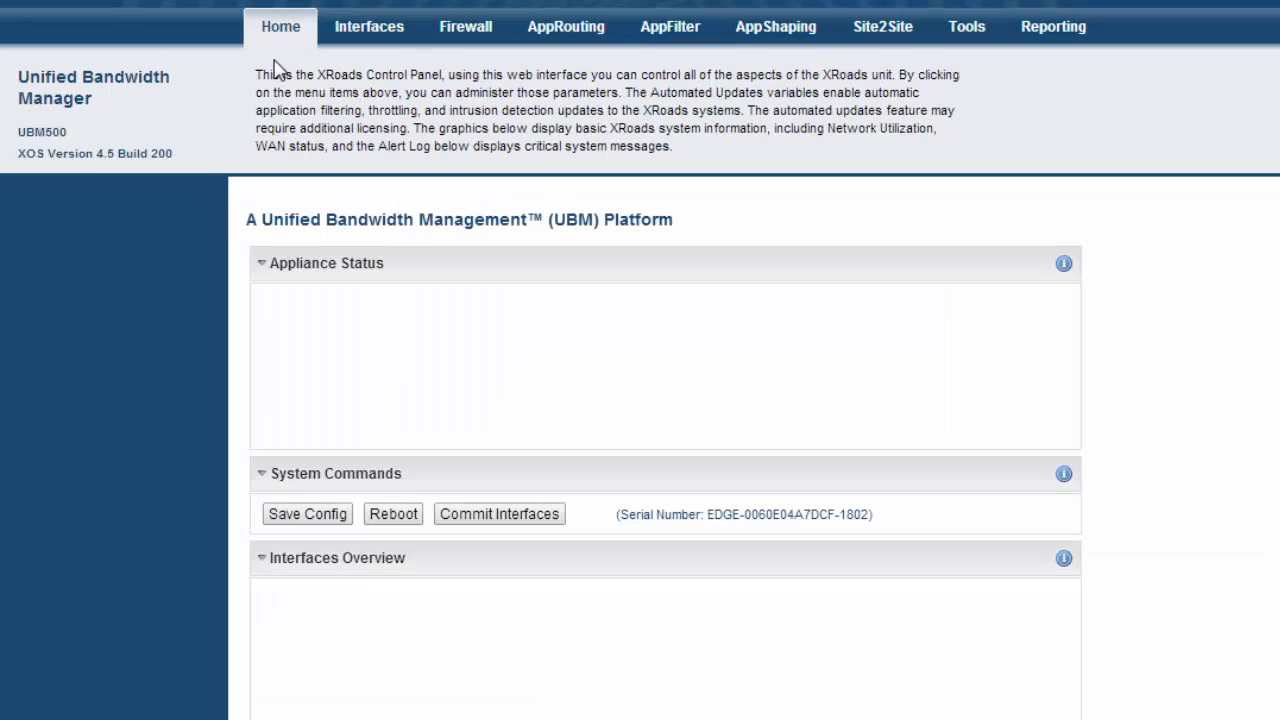
scroll(240, 400, down, 2)
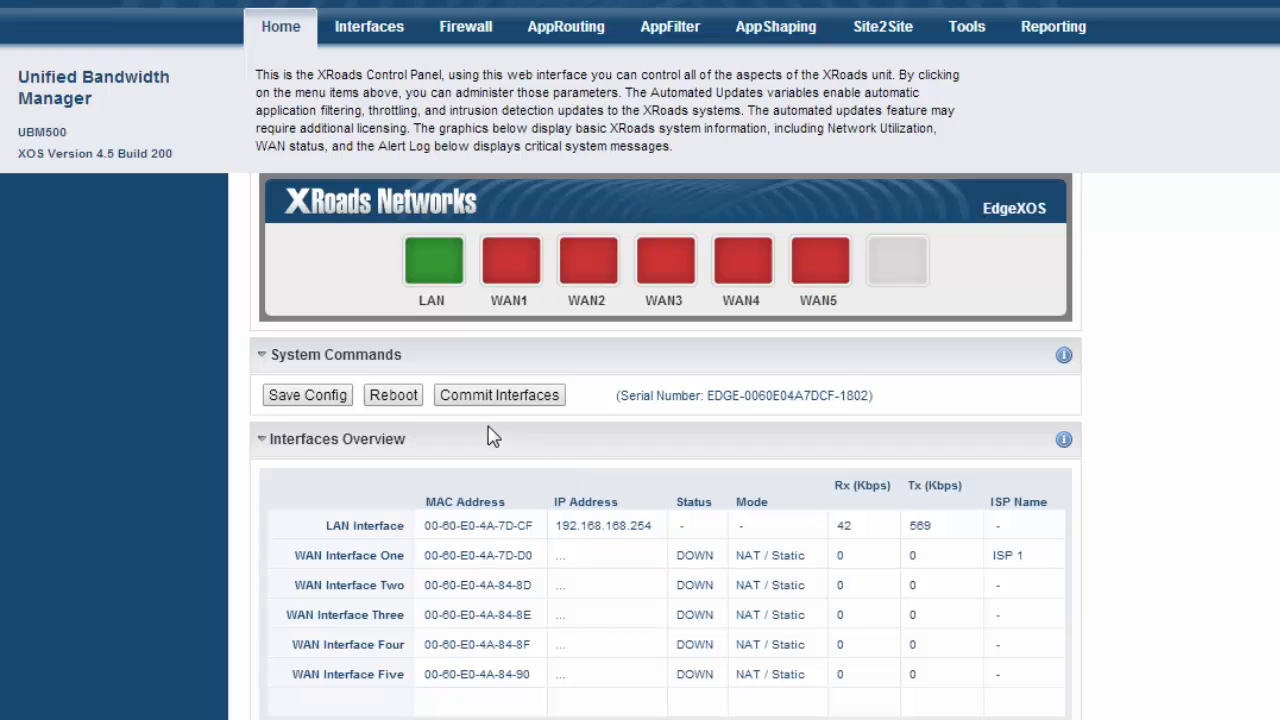
click(530, 398)
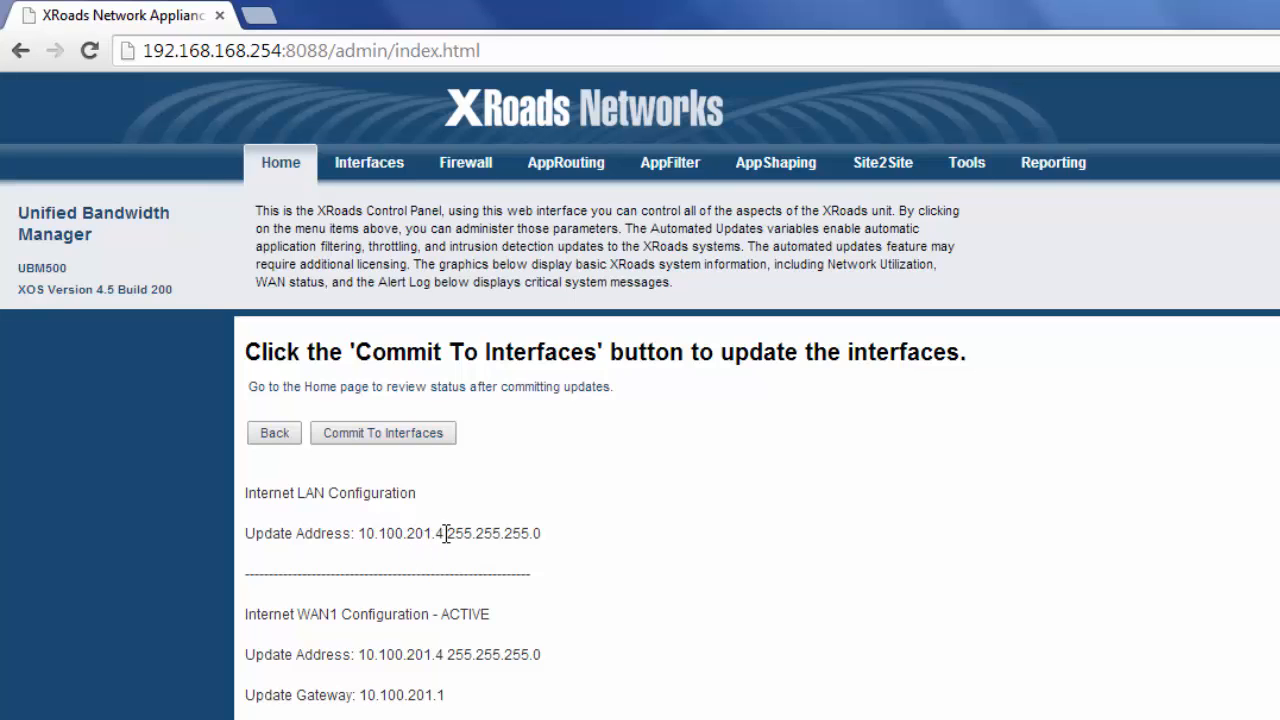
click(415, 438)
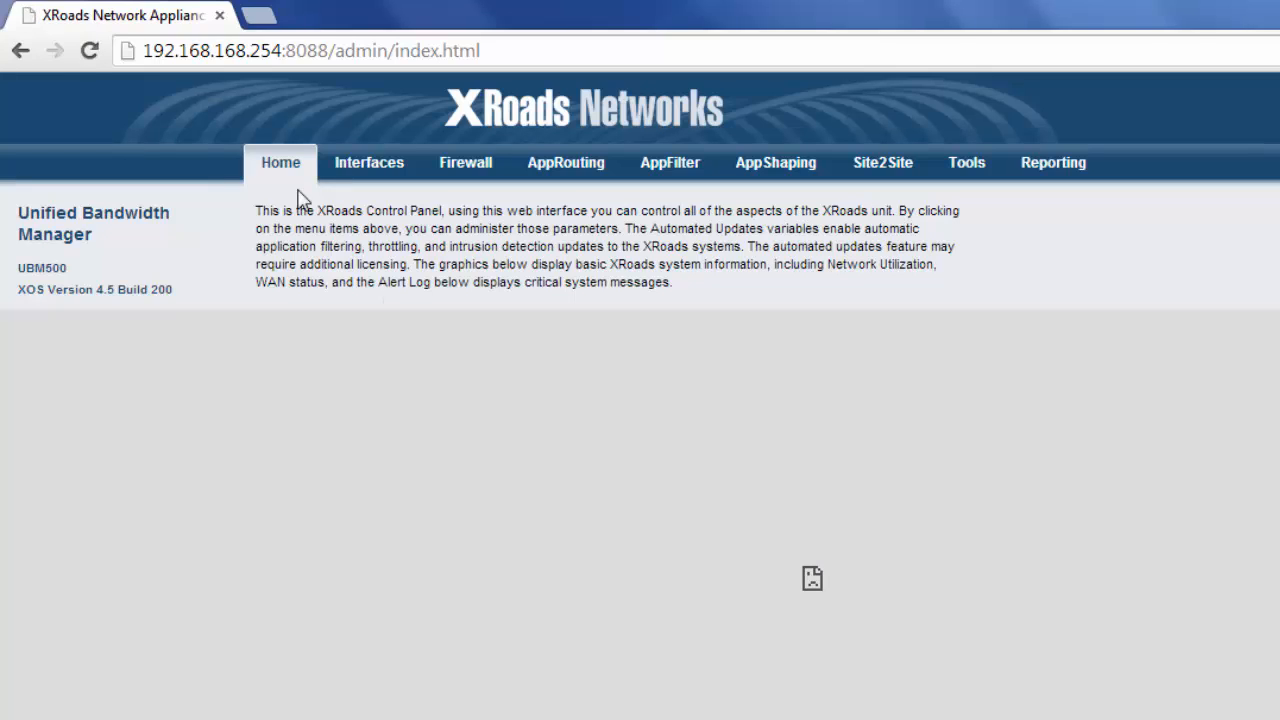
click(197, 51)
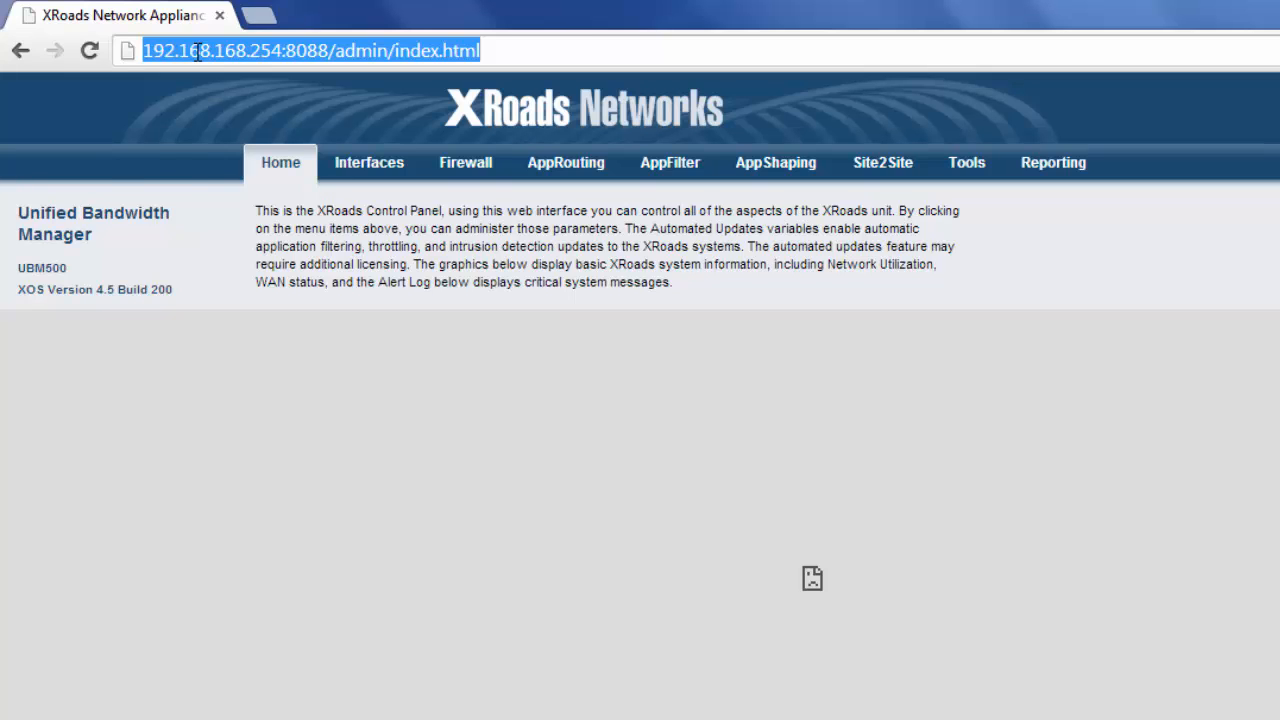
text(http://)
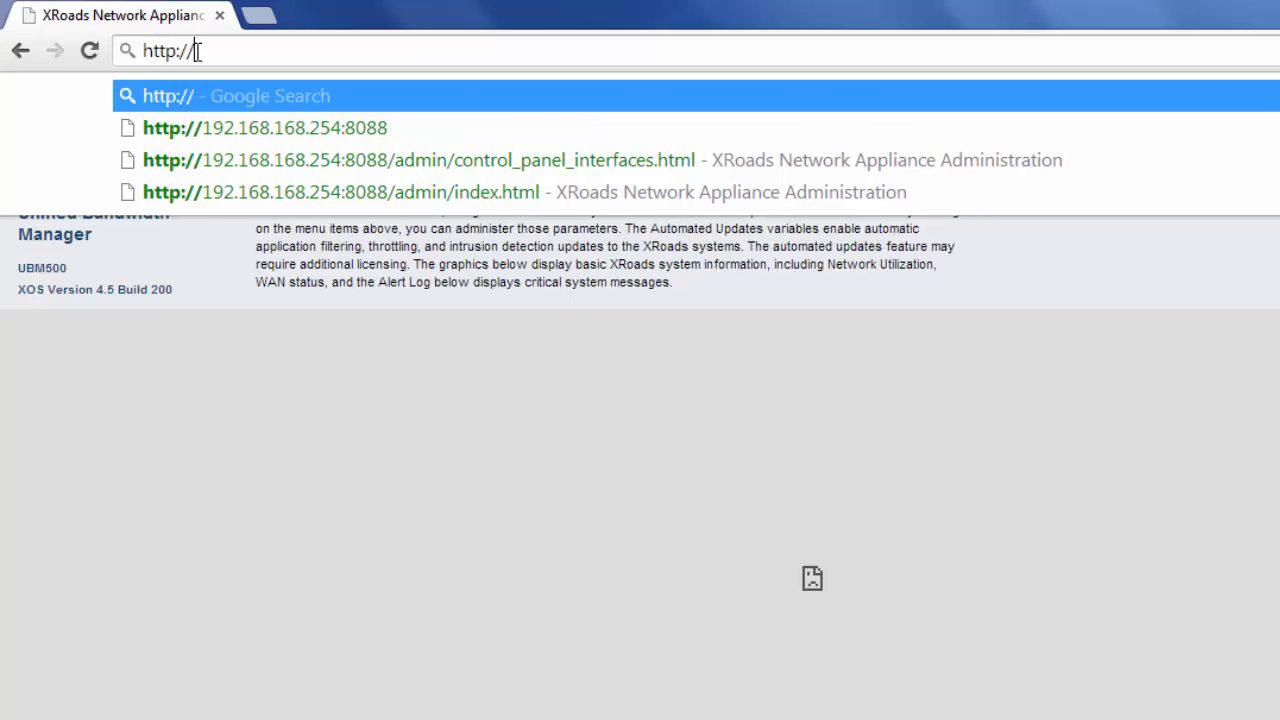
text(10.100.201.)
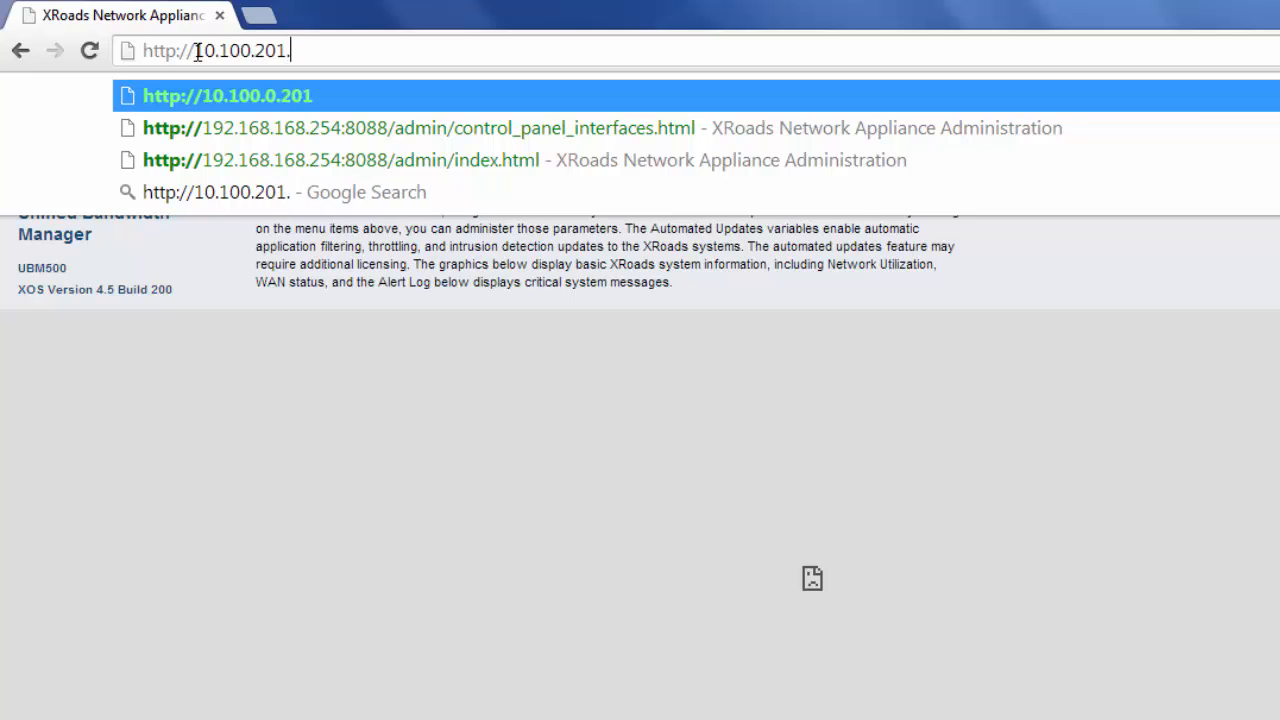
text(4:80)
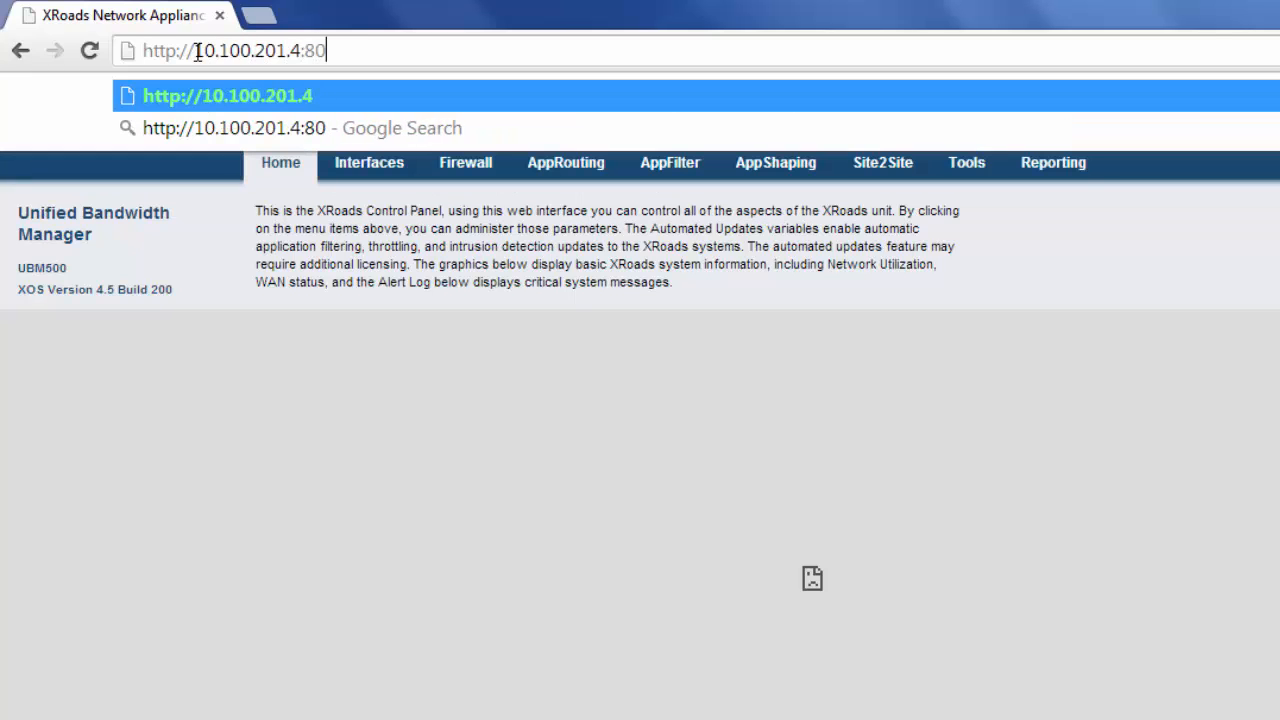
text(88)
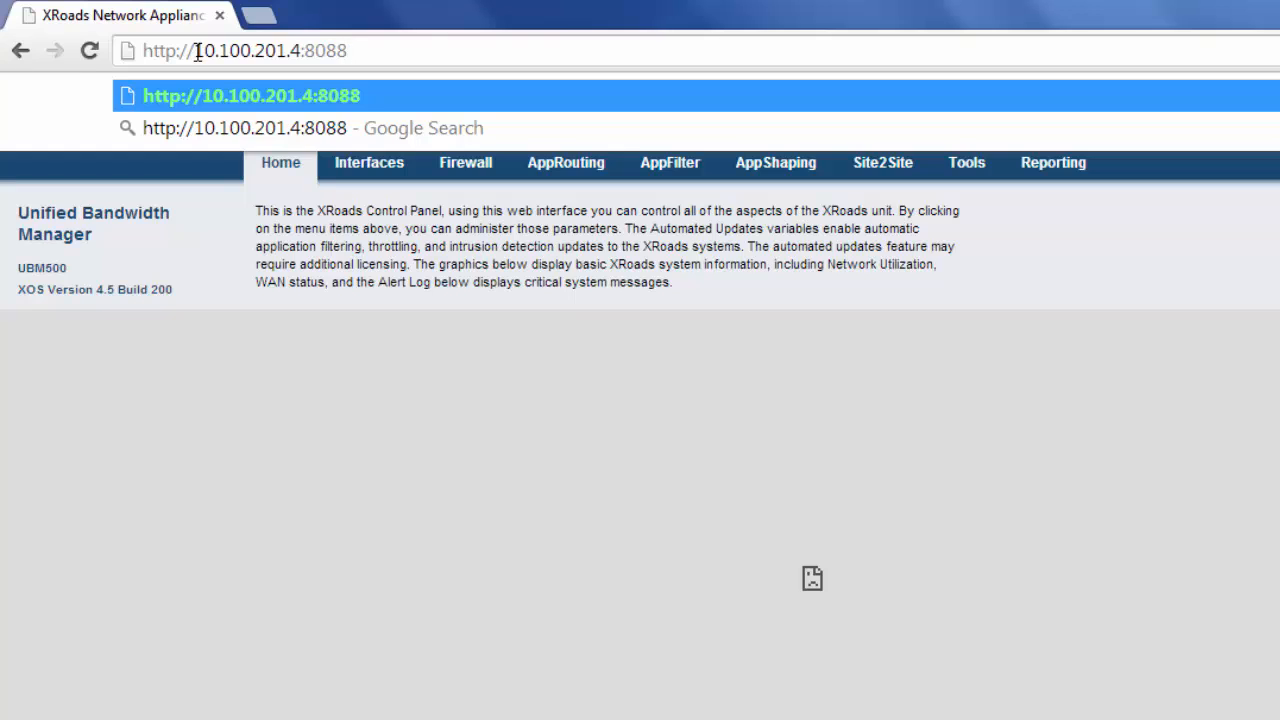
key(Return)
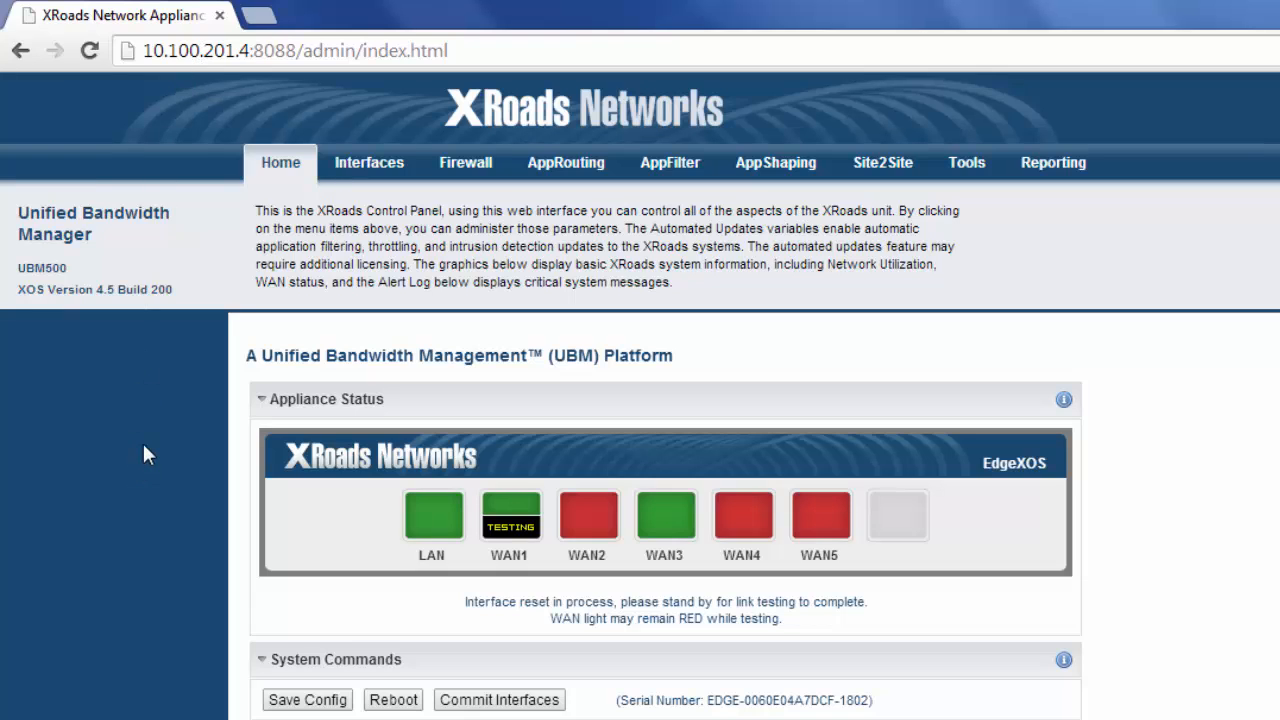
Check the WAN interface statuses in the Interfaces Overview, save the system configuration, and return to the Home page.
scroll(150, 440, down, 3)
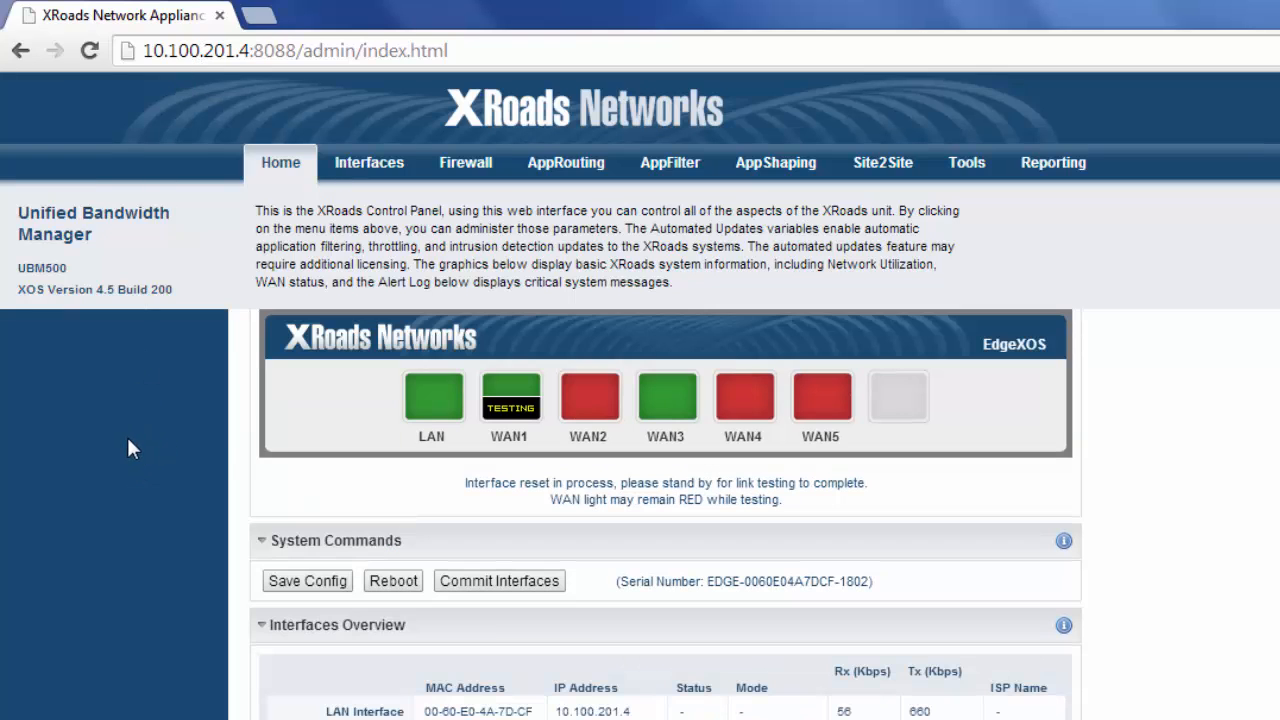
scroll(255, 598, down, 3)
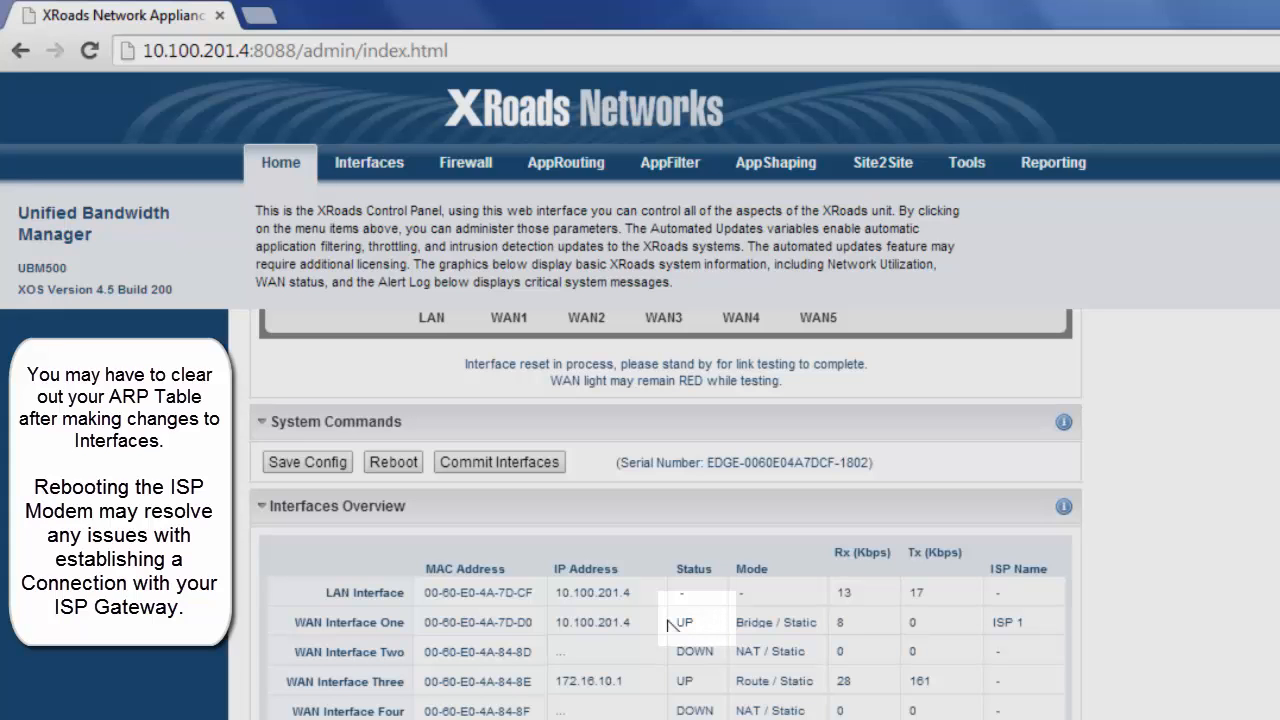
click(316, 466)
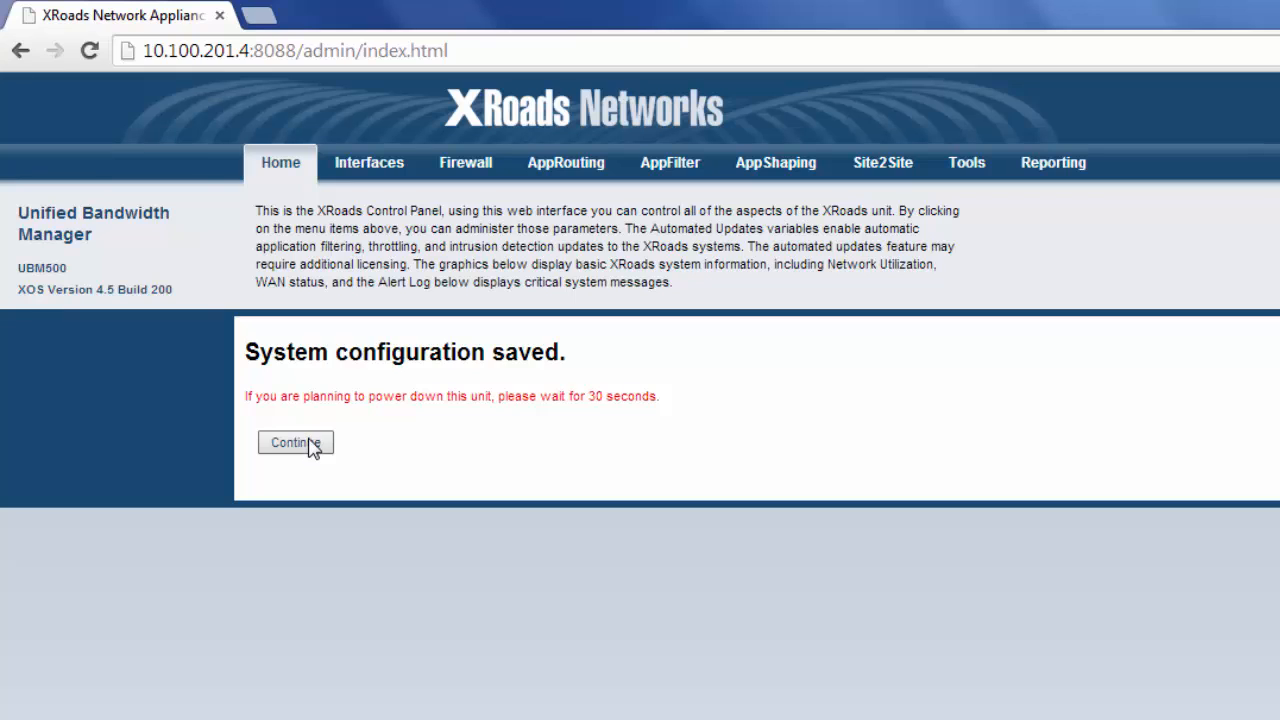
click(312, 448)
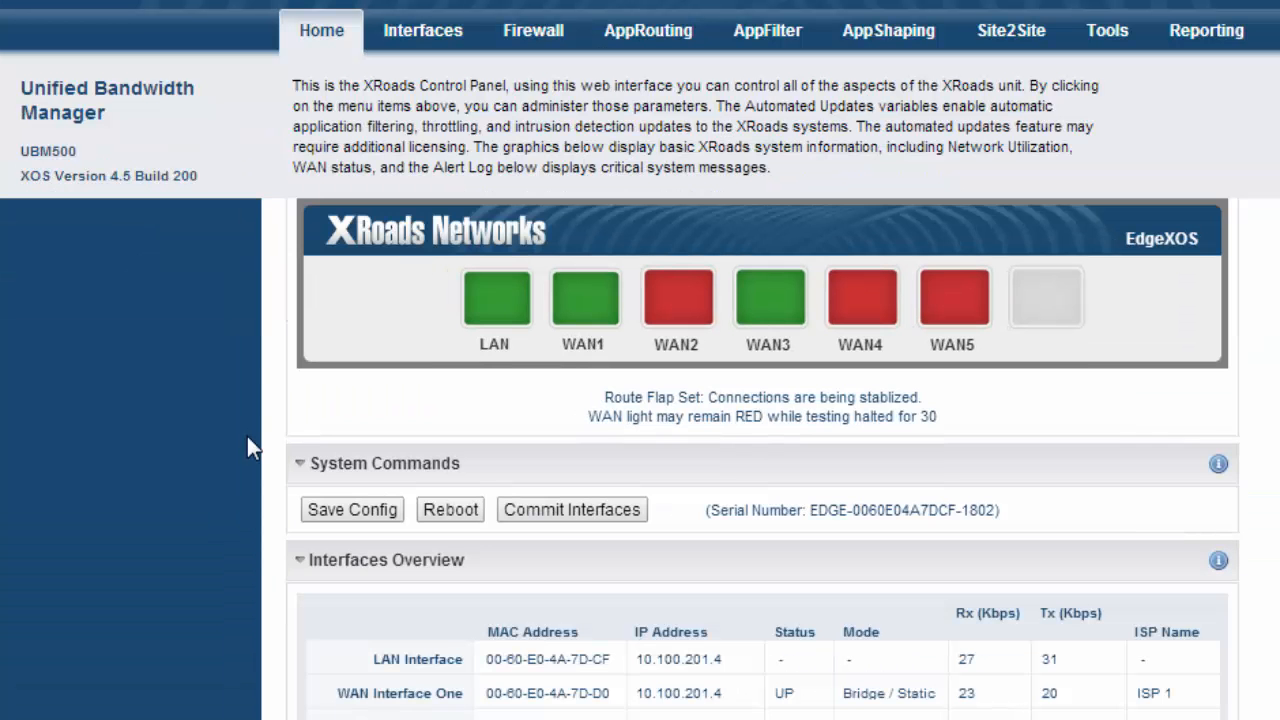